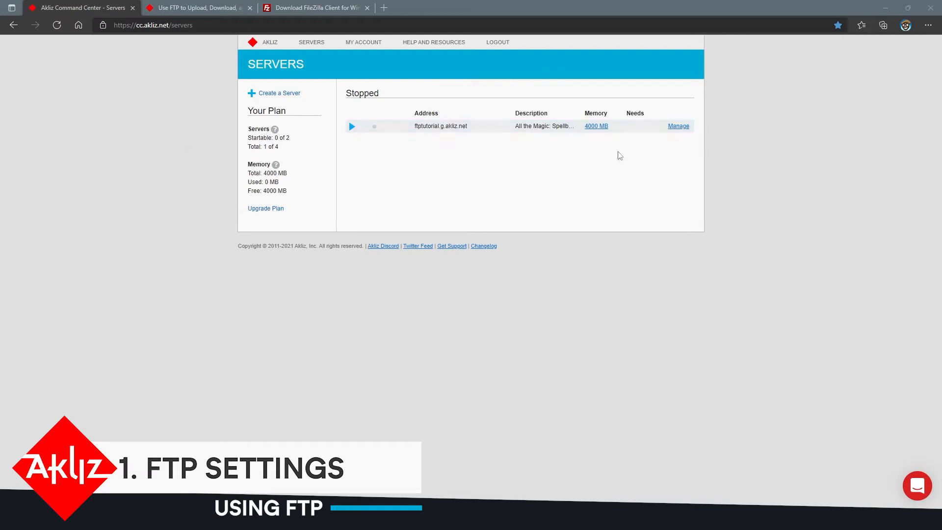
- Open the FTP information for the ftptutorial.g.akliz.net server and expand its FTP info summary
{"action": "left_click", "coordinate": [678, 126]}
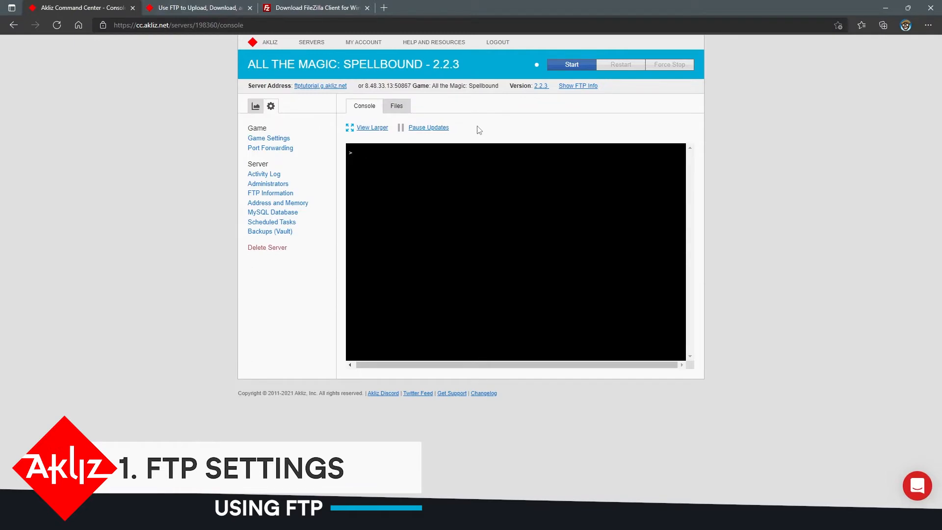
{"action": "left_click", "coordinate": [263, 194]}
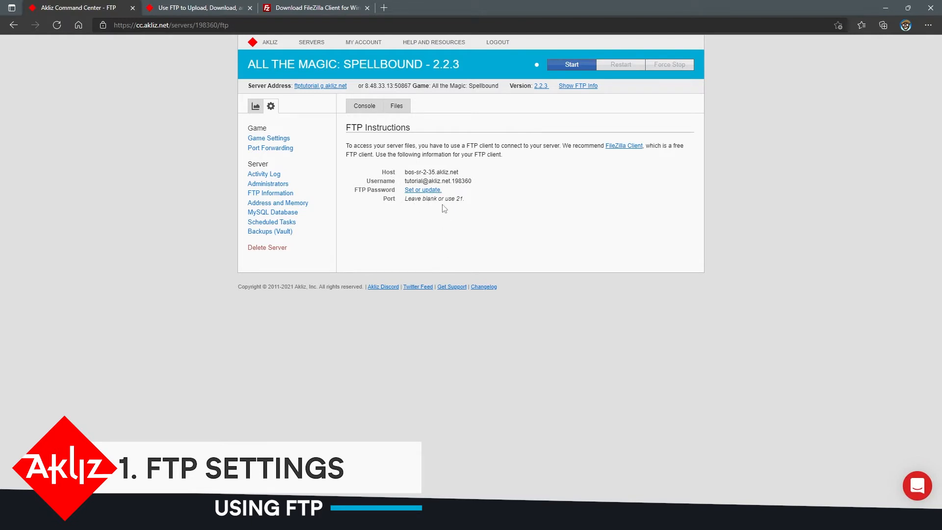
{"action": "left_click", "coordinate": [579, 87]}
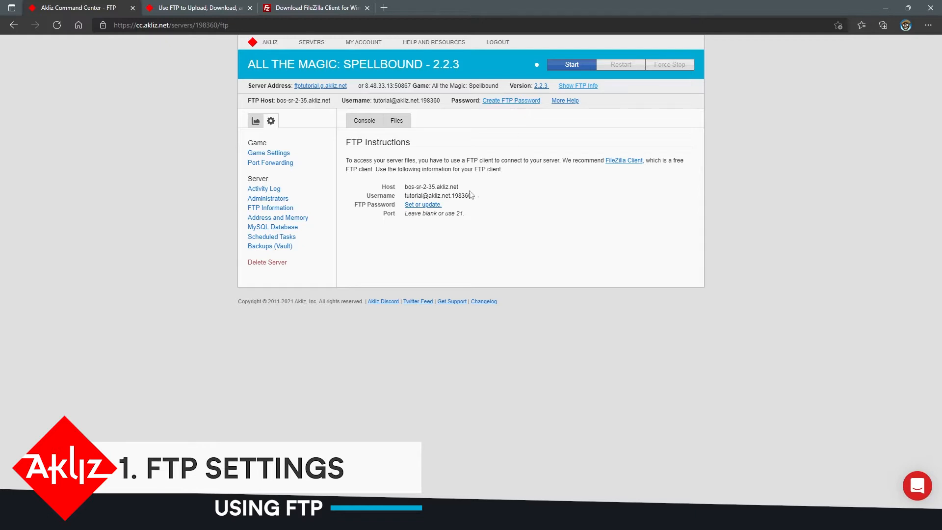
- Set a new FTP password for the account, entering it in both FTP password fields, and save the update
{"action": "left_click", "coordinate": [423, 204]}
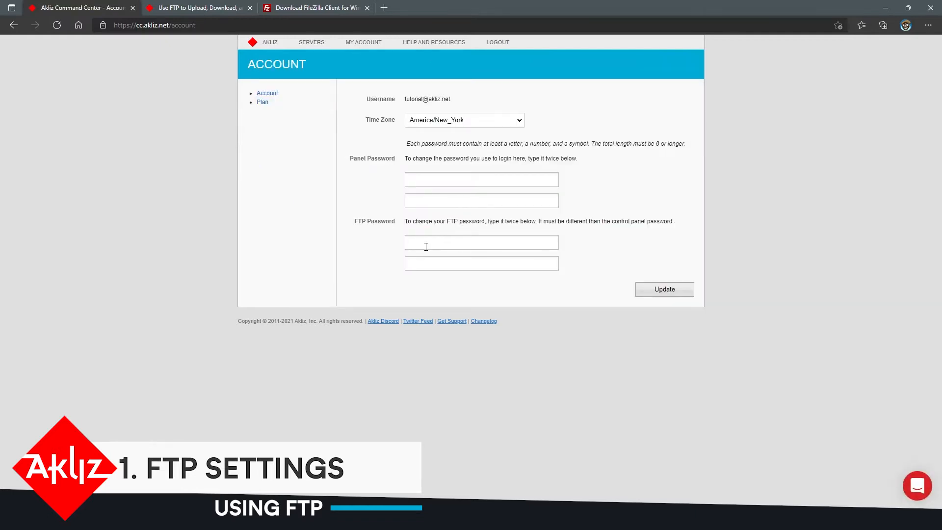
{"action": "key", "text": "ctrl+v"}
{"action": "key", "text": "ctrl+v"}
{"action": "left_click", "coordinate": [672, 292]}
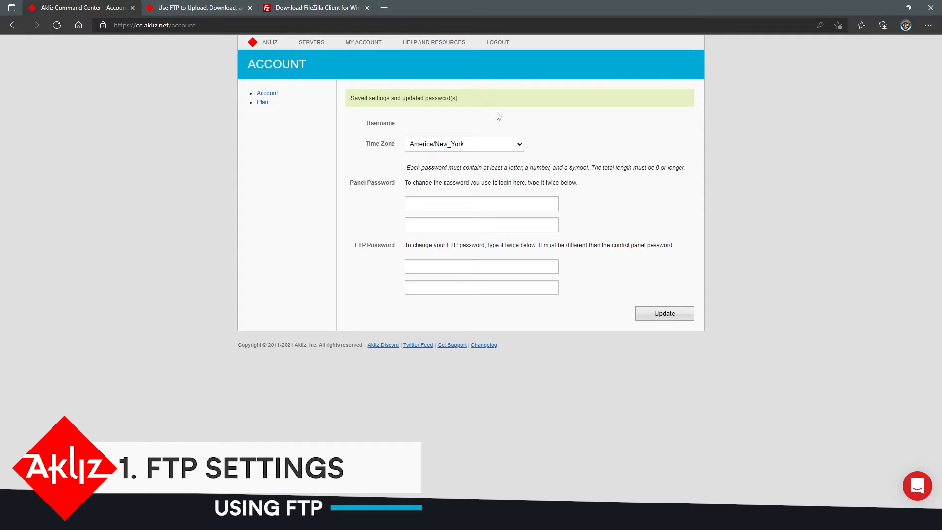
- Return to the FTP instructions of the ftptutorial.g.akliz.net server through the server list
{"action": "left_click", "coordinate": [321, 43]}
{"action": "left_click", "coordinate": [679, 126]}
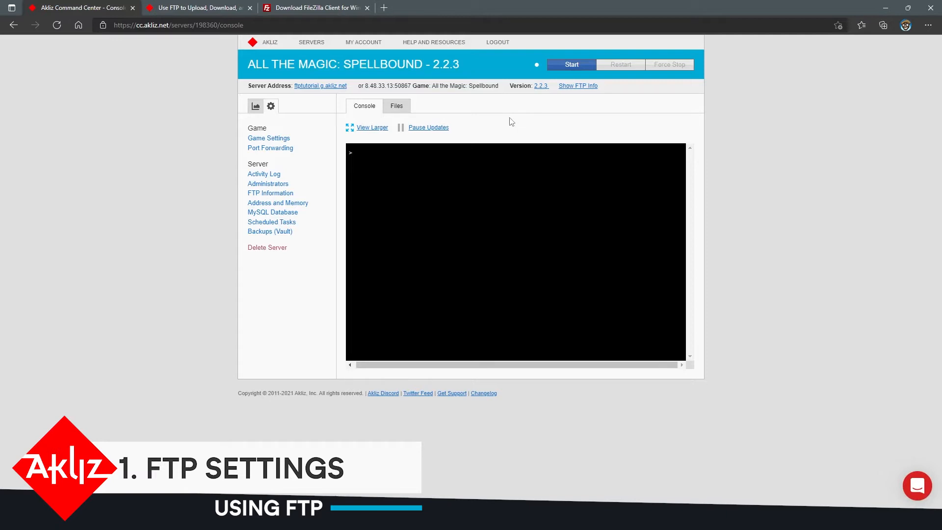
{"action": "left_click", "coordinate": [264, 193]}
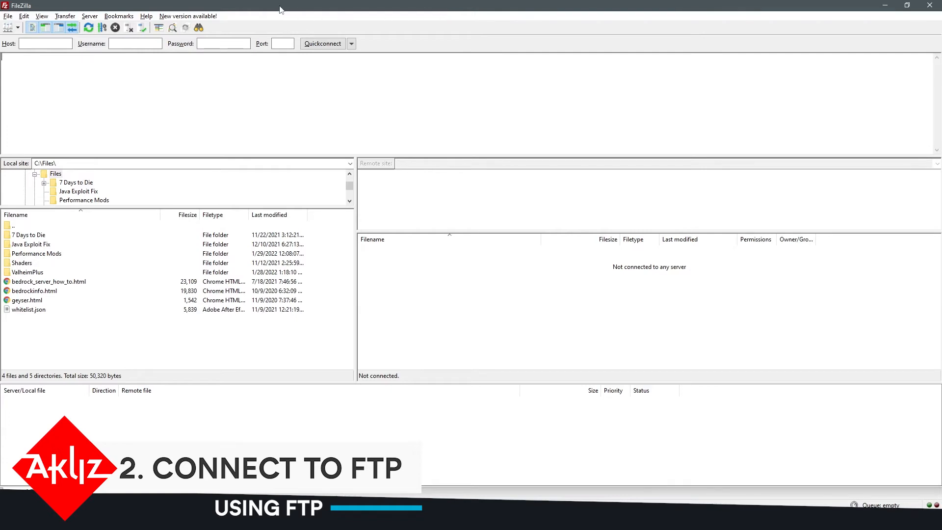
- Copy the host bos-sr-2-35.akliz.net from the browser's FTP instructions into FileZilla's quick-connect host field
{"action": "left_click", "coordinate": [83, 520]}
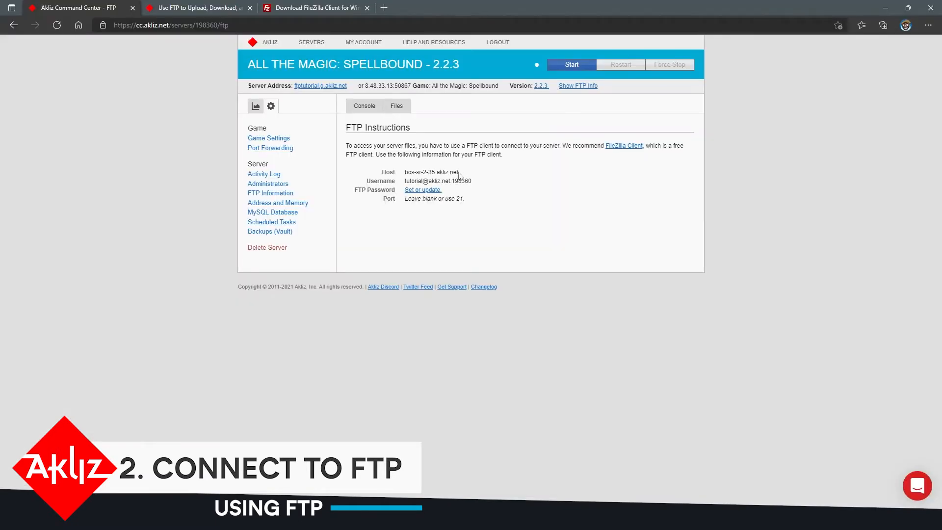
{"action": "left_click_drag", "start_coordinate": [459, 175], "coordinate": [404, 175]}
{"action": "right_click", "coordinate": [447, 172]}
{"action": "left_click", "coordinate": [472, 181]}
{"action": "left_click", "coordinate": [221, 520]}
{"action": "left_click", "coordinate": [45, 44]}
{"action": "key", "text": "ctrl+v"}
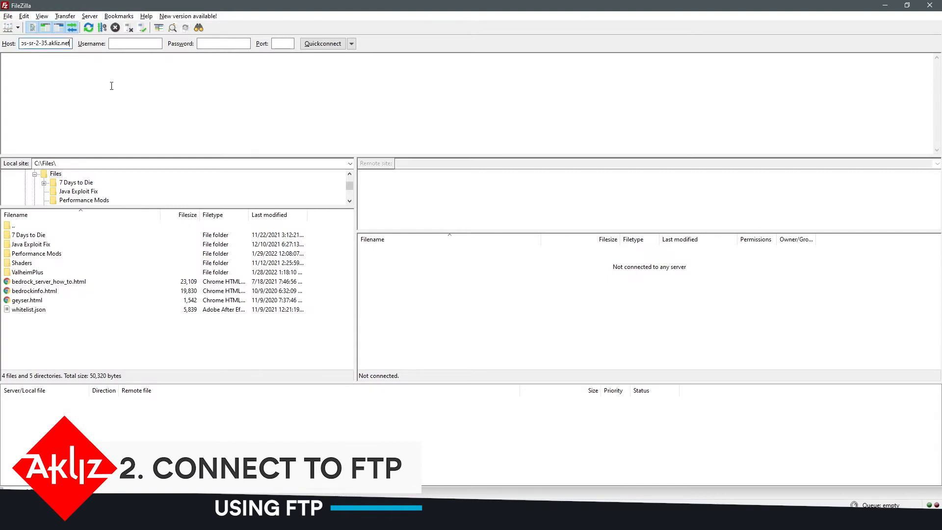
- Copy the FTP username from the browser's FTP instructions into FileZilla's quick-connect username field
{"action": "key", "text": "alt+Tab"}
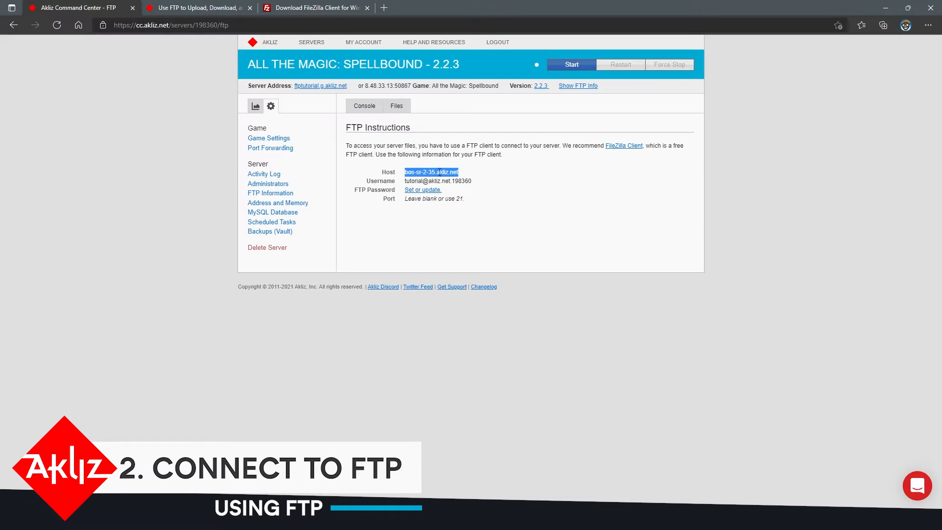
{"action": "left_click_drag", "start_coordinate": [472, 181], "coordinate": [403, 182]}
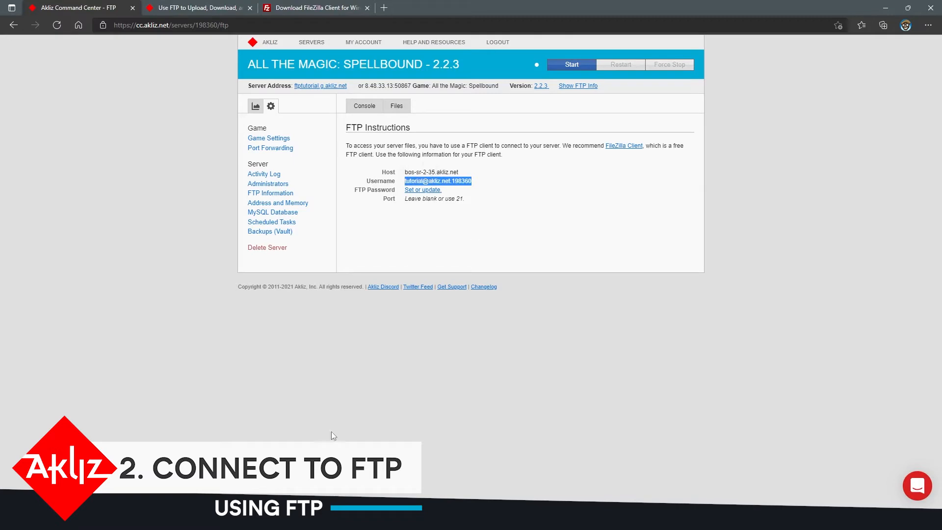
{"action": "left_click", "coordinate": [343, 520]}
{"action": "left_click", "coordinate": [130, 43]}
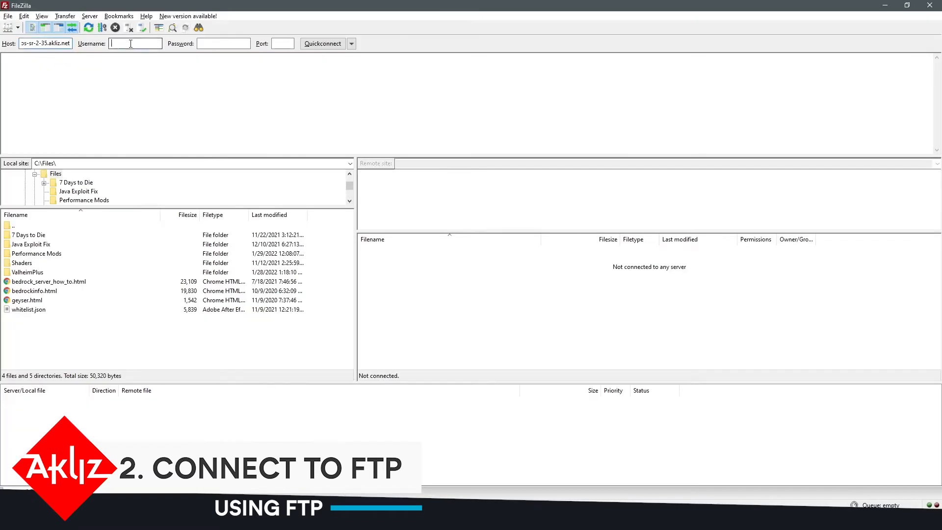
{"action": "key", "text": "ctrl+v"}
- Enter the FTP password, try to connect to the server, and trust its certificate for future sessions
{"action": "left_click", "coordinate": [343, 520]}
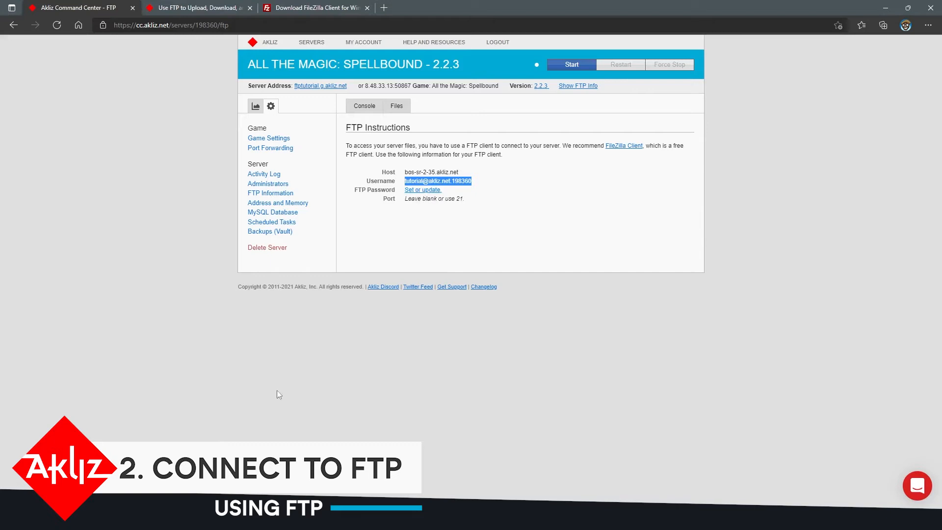
{"action": "left_click", "coordinate": [261, 520]}
{"action": "left_click", "coordinate": [221, 43]}
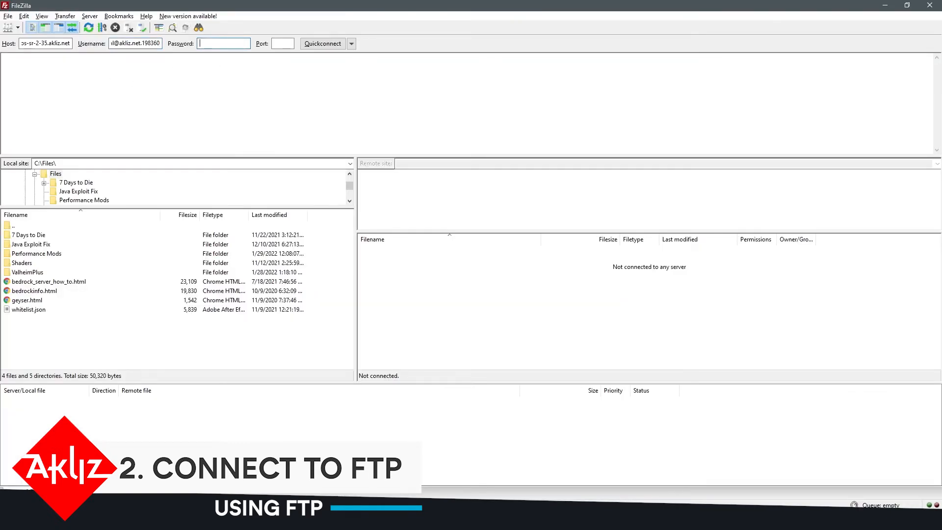
{"action": "type", "text": "••••••••••"}
{"action": "left_click", "coordinate": [327, 44]}
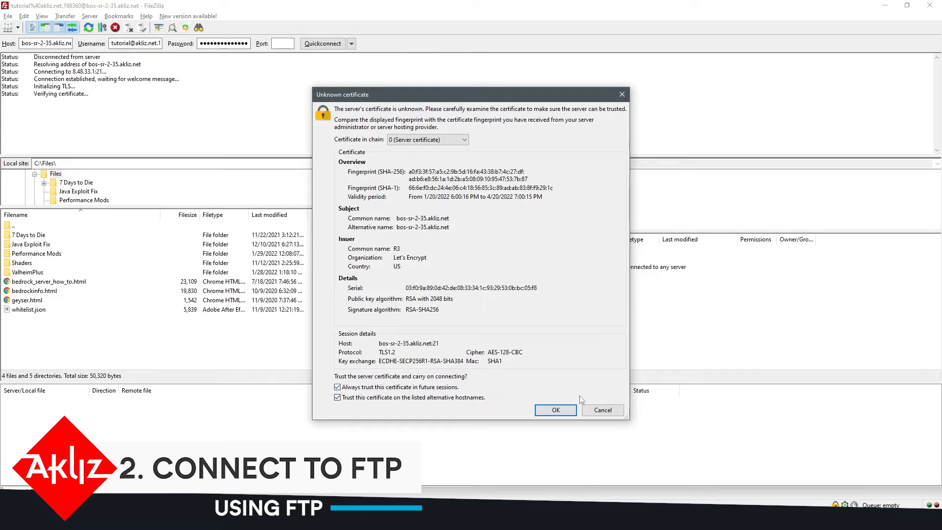
{"action": "left_click", "coordinate": [564, 410]}
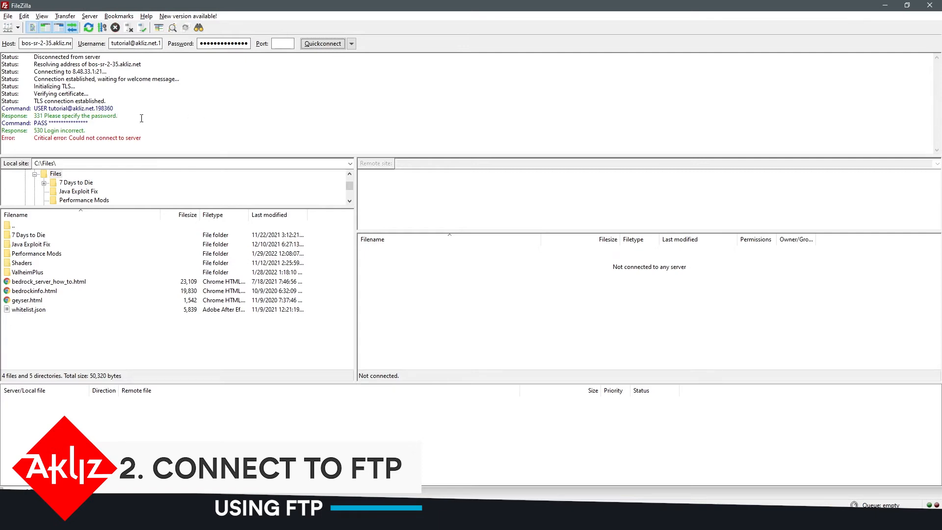
- Replace the quick-connect entry with the correct FTP password and connect to the server again
{"action": "left_click", "coordinate": [248, 44]}
{"action": "left_click_drag", "start_coordinate": [250, 43], "coordinate": [189, 44]}
{"action": "type", "text": "•••••••••••"}
{"action": "left_click", "coordinate": [322, 44]}
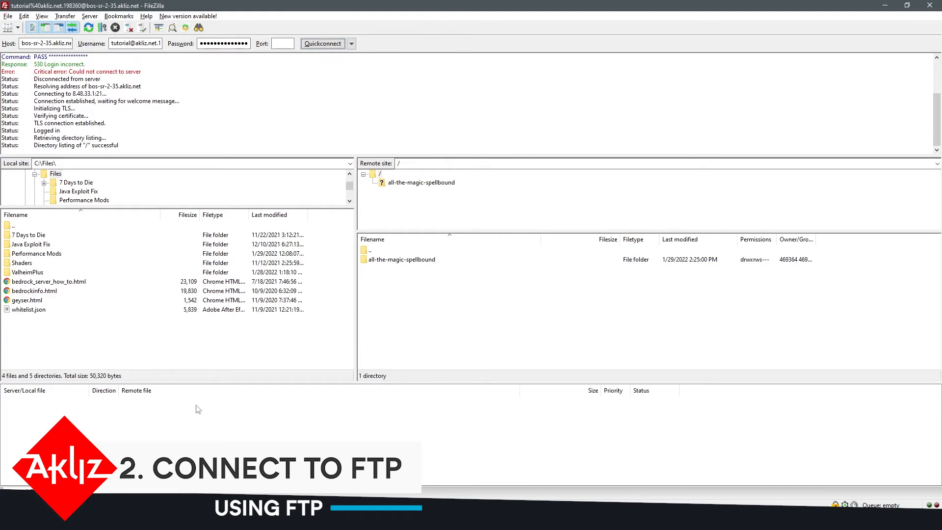
- Examine the server's file list in the browser's Akliz control panel, and return to FileZilla
{"action": "left_click", "coordinate": [388, 520]}
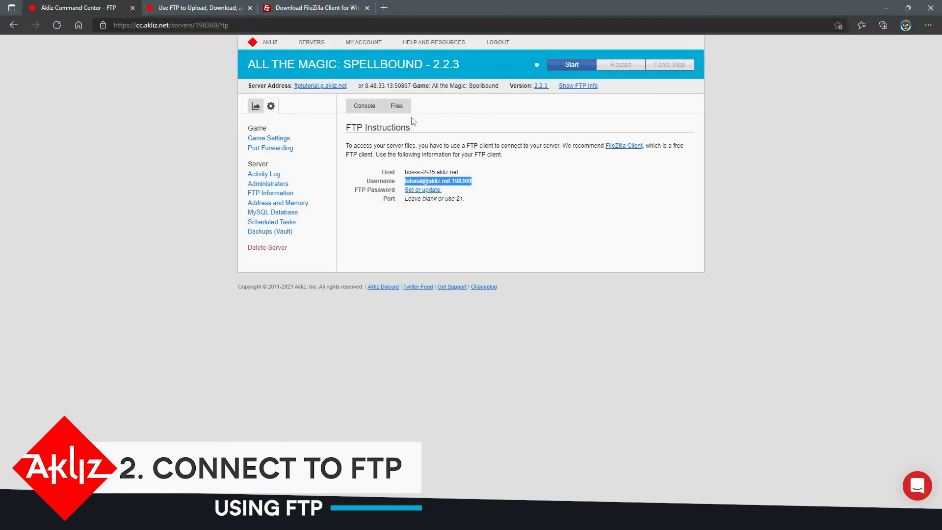
{"action": "left_click", "coordinate": [389, 108]}
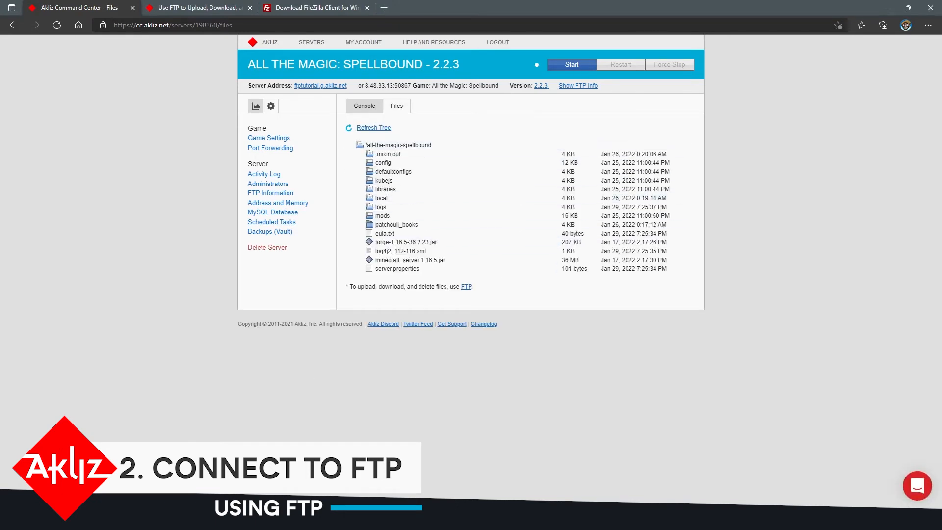
{"action": "key", "text": "alt+Tab"}
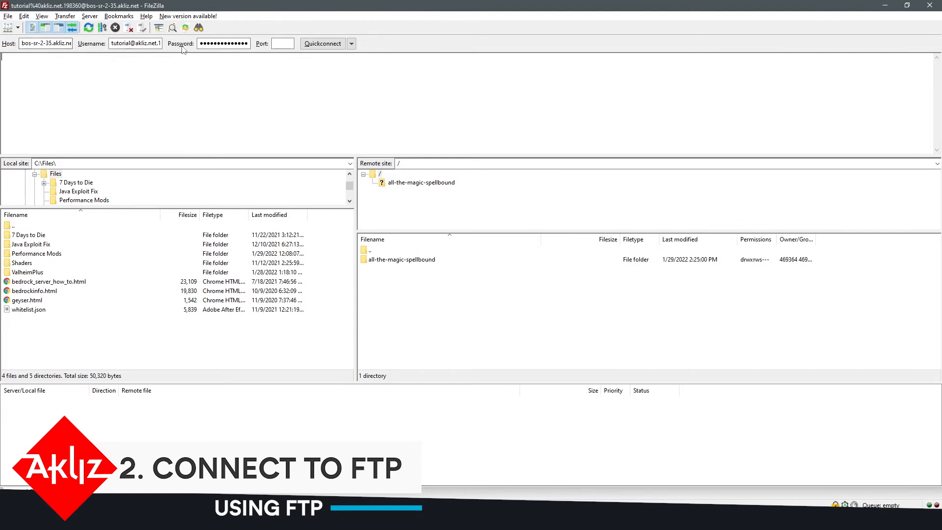
- Create a new site inside the Tutorials folder of the Site Manager
{"action": "left_click", "coordinate": [8, 30]}
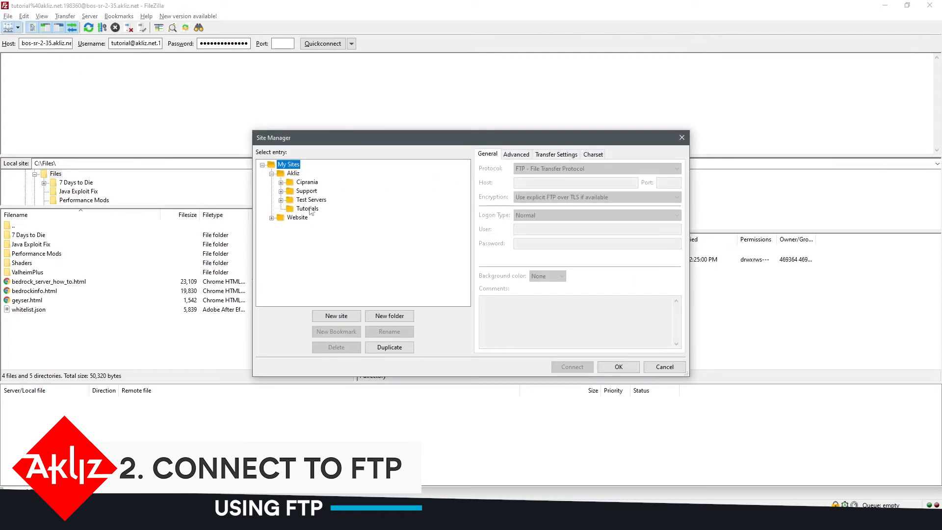
{"action": "left_click", "coordinate": [310, 209]}
{"action": "left_click", "coordinate": [351, 318]}
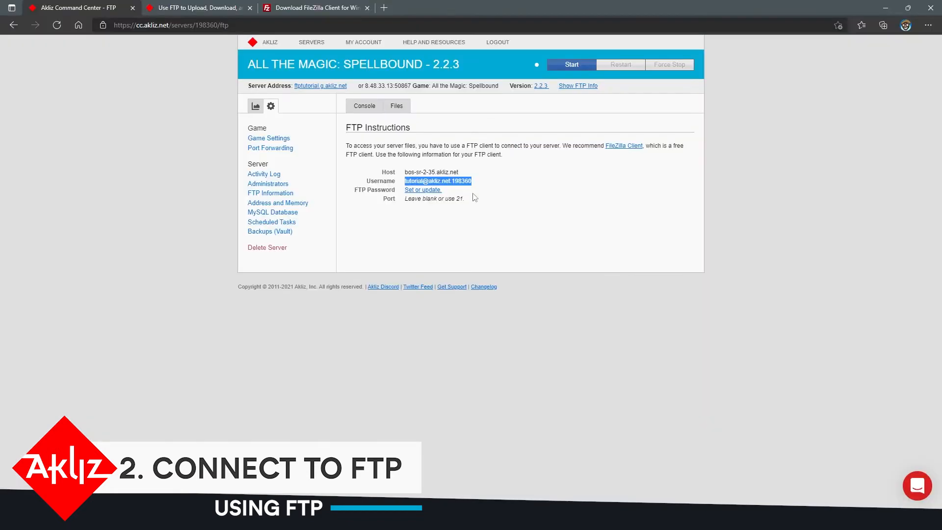
- Copy the host bos-sr-2-35.akliz.net from the browser into the new site's host field, without leading spaces
{"action": "left_click", "coordinate": [465, 176]}
{"action": "left_click_drag", "start_coordinate": [457, 172], "coordinate": [404, 173]}
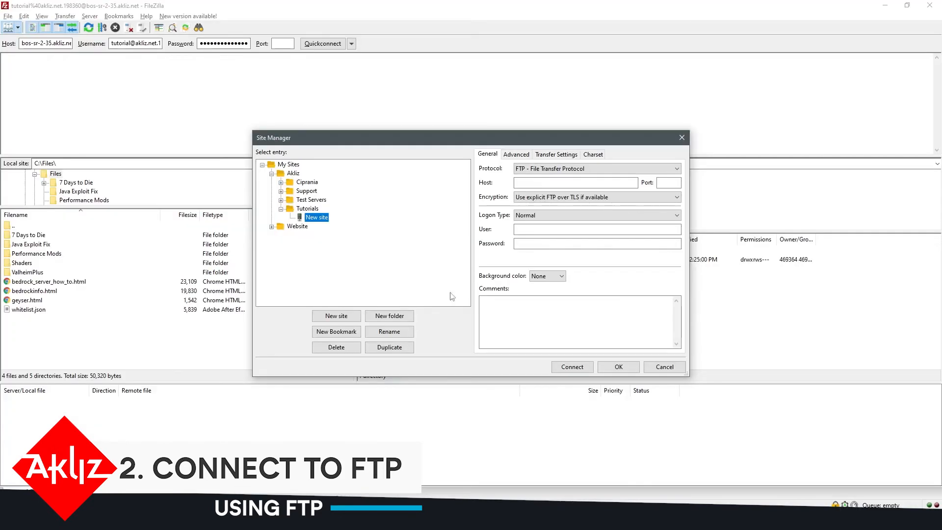
{"action": "left_click", "coordinate": [542, 182]}
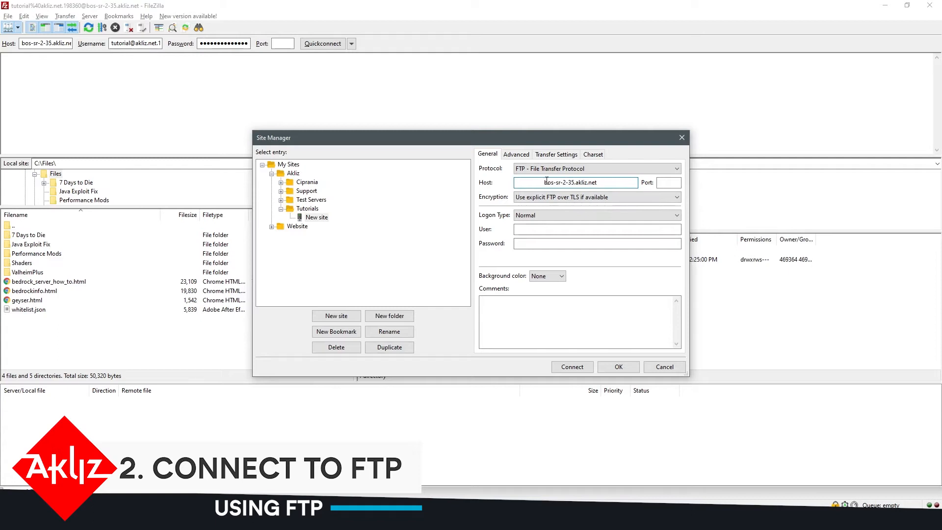
{"action": "key", "text": "BackSpace"}
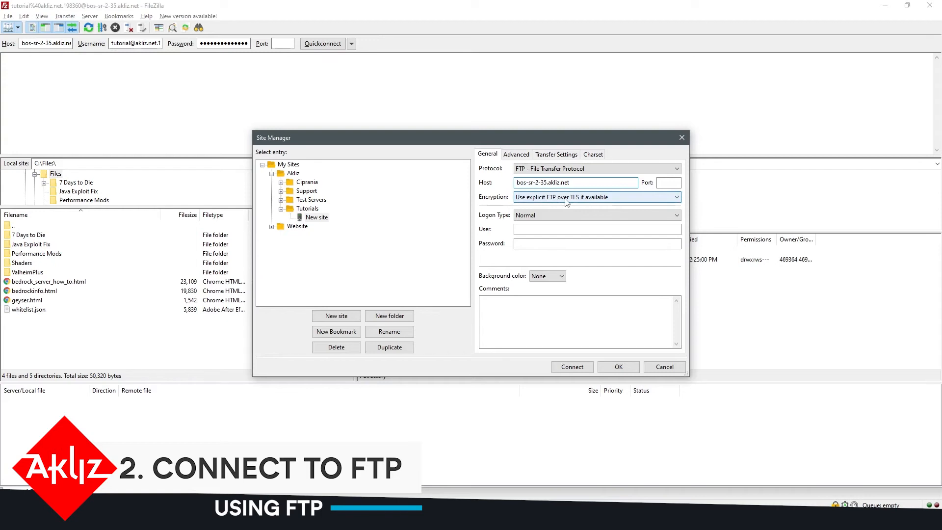
- Copy the FTP username from the browser into the new site's user field, without leading spaces
{"action": "left_click", "coordinate": [531, 229]}
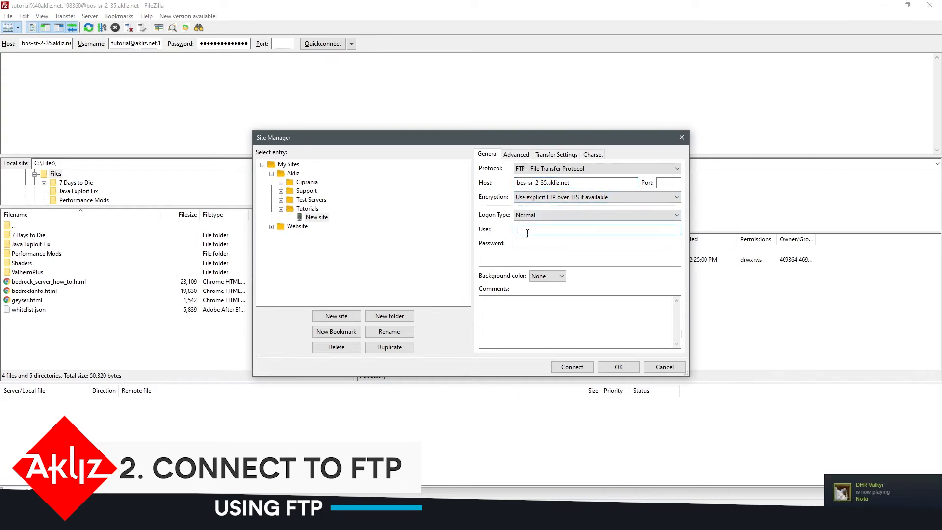
{"action": "key", "text": "alt+Tab"}
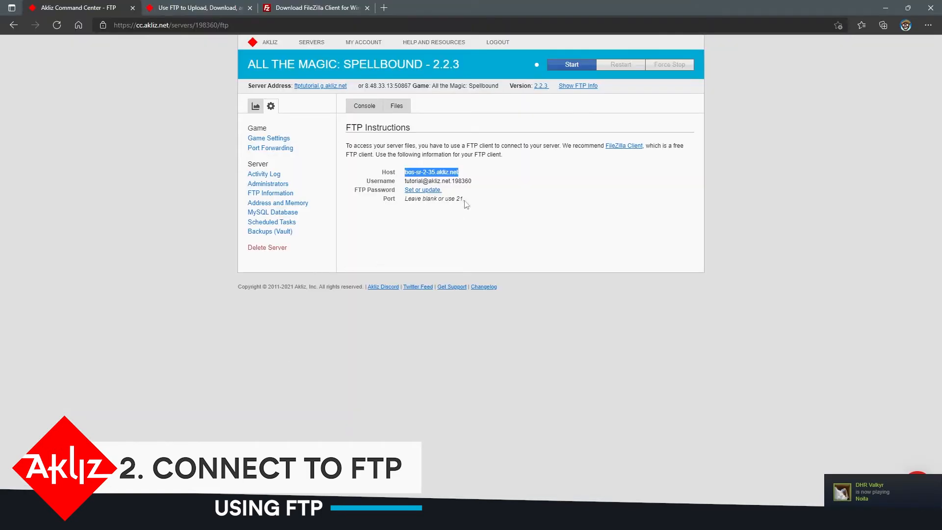
{"action": "left_click_drag", "start_coordinate": [471, 183], "coordinate": [405, 187]}
{"action": "key", "text": "ctrl+c"}
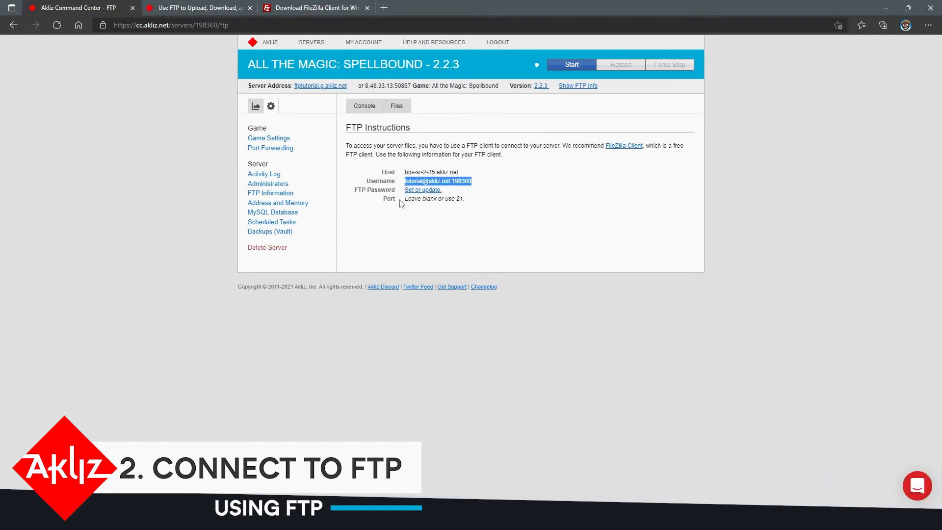
{"action": "key", "text": "alt+Tab"}
{"action": "left_click", "coordinate": [537, 228]}
{"action": "key", "text": "ctrl+v"}
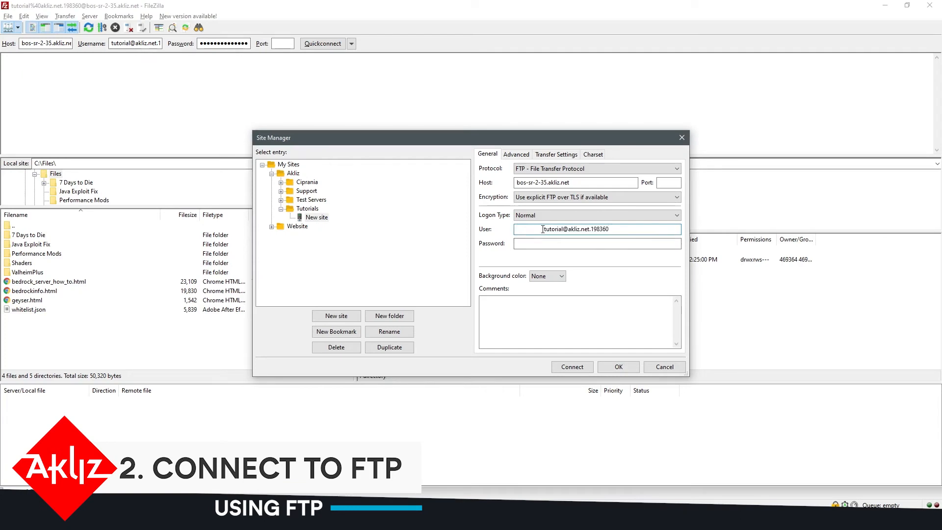
{"action": "key", "text": "Home"}
{"action": "key", "text": "Delete"}
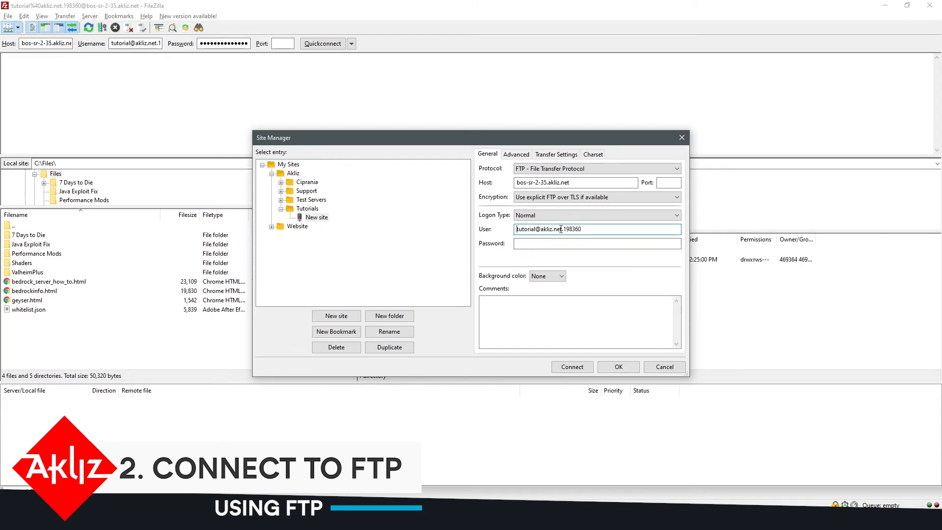
- Enter the FTP password for the new site and rename the site as tutorial
{"action": "left_click", "coordinate": [530, 245]}
{"action": "type", "text": "•••••••••"}
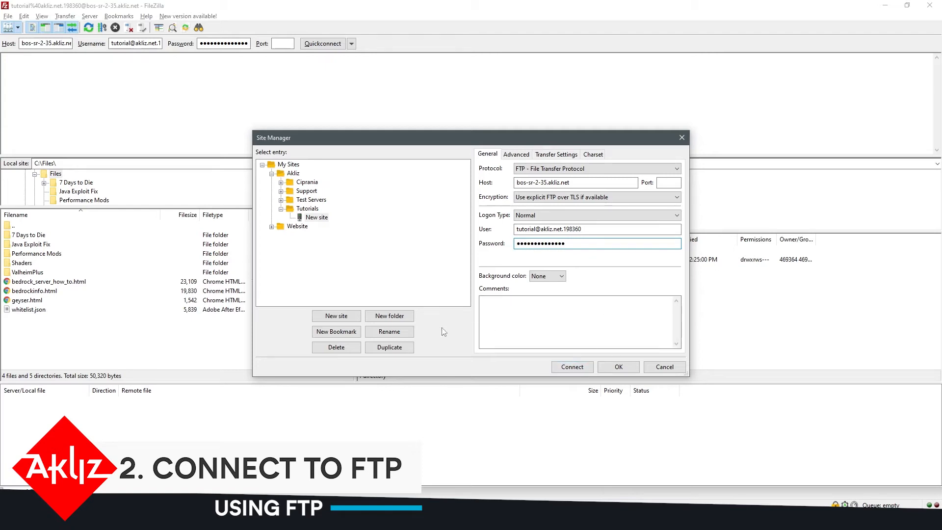
{"action": "left_click", "coordinate": [389, 332]}
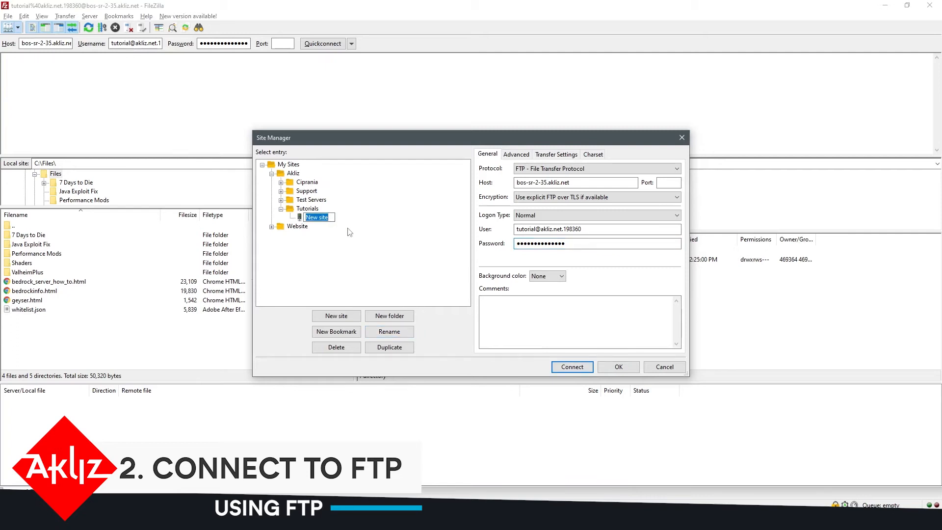
{"action": "type", "text": "tutorial"}
{"action": "key", "text": "Return"}
- Connect to the tutorial site, aborting the previous connection and using the current tab
{"action": "left_click", "coordinate": [572, 366]}
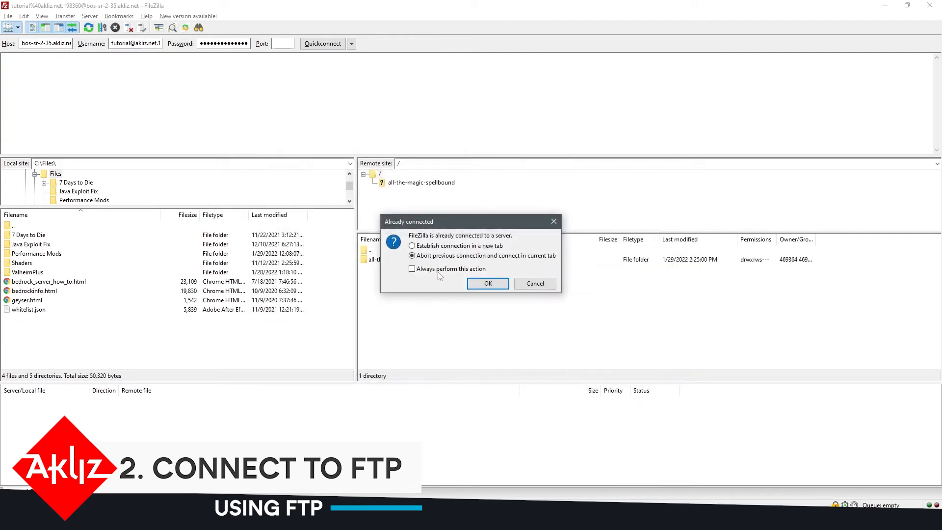
{"action": "left_click", "coordinate": [501, 283]}
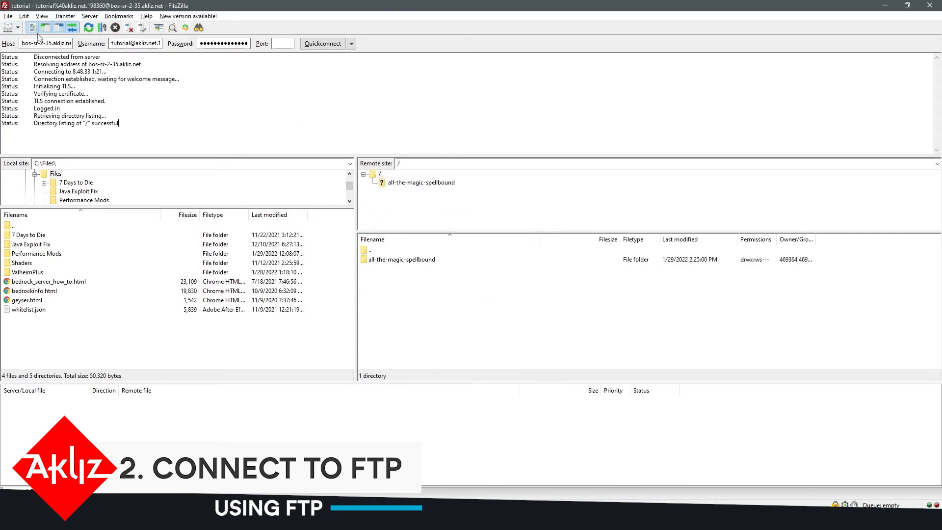
{"action": "left_click", "coordinate": [8, 29]}
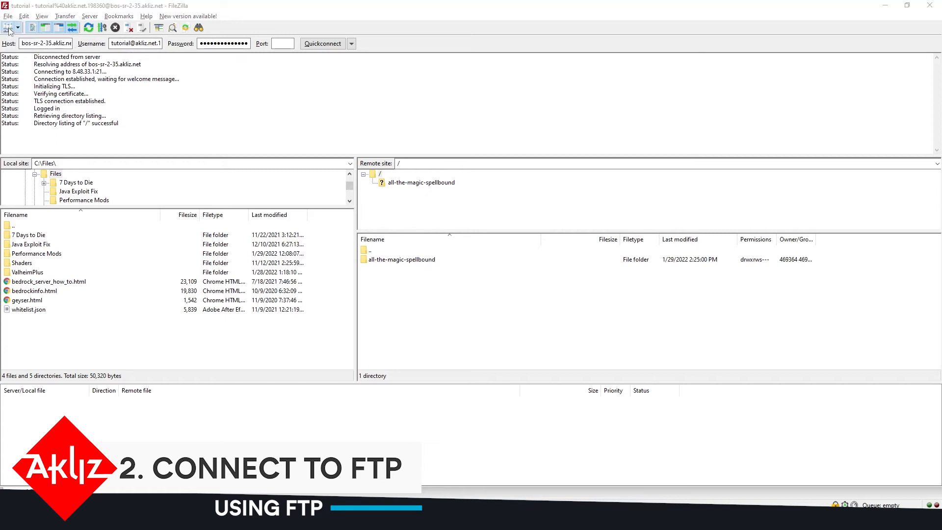
{"action": "left_click", "coordinate": [588, 368]}
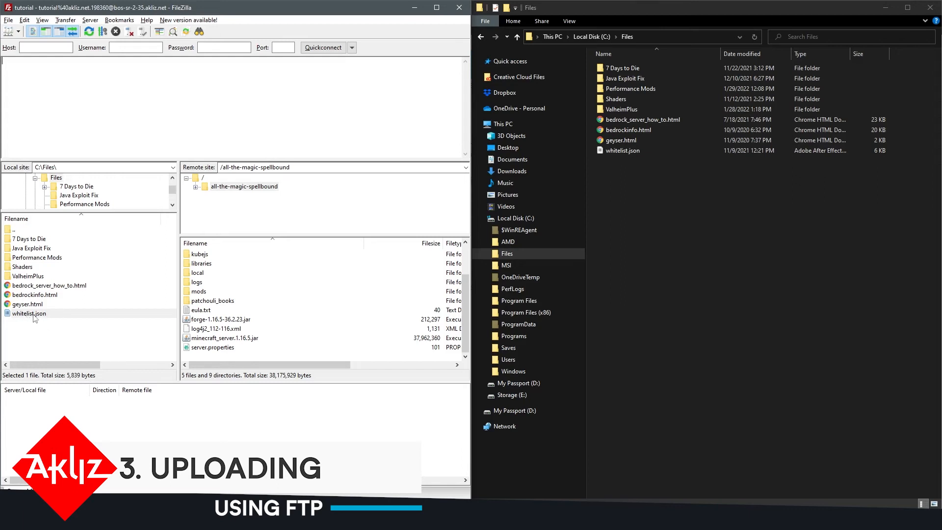
- Upload whitelist.json from C:\Files to the remote all-the-magic-spellbound folder, and delete the uploaded copy
{"action": "left_click_drag", "start_coordinate": [34, 318], "coordinate": [223, 358]}
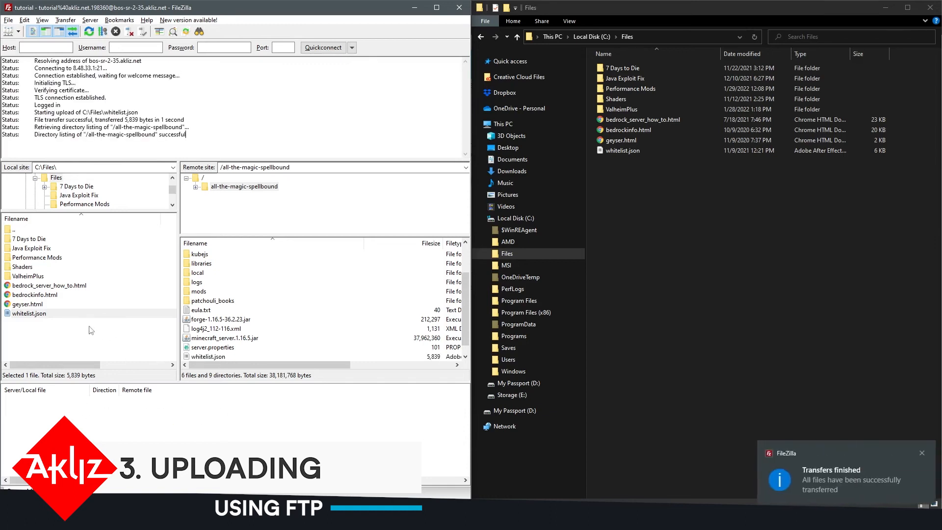
{"action": "scroll", "coordinate": [292, 287], "scroll_direction": "down", "scroll_amount": 1}
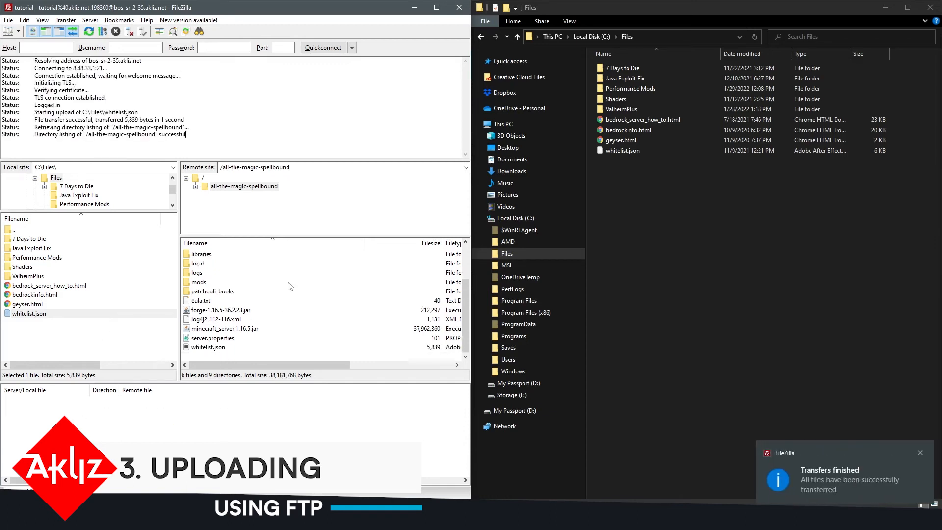
{"action": "left_click", "coordinate": [208, 348]}
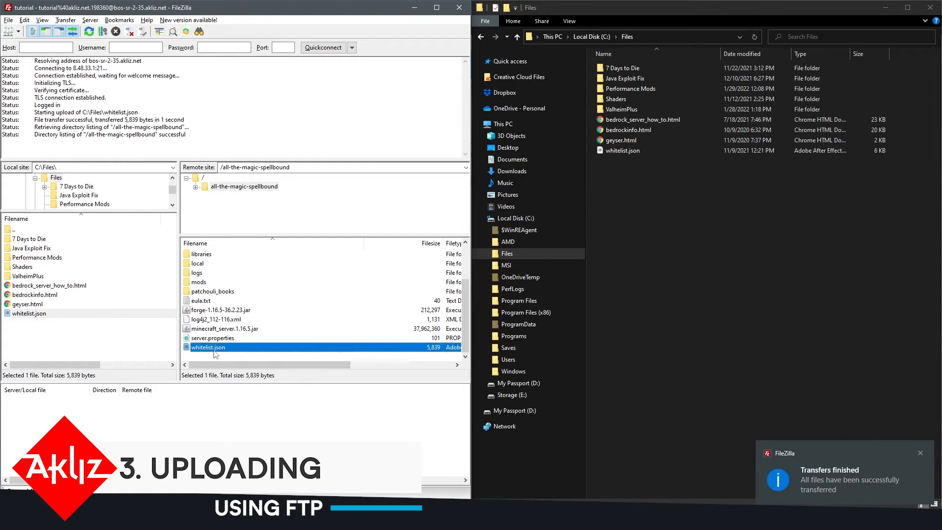
{"action": "key", "text": "Delete"}
{"action": "left_click", "coordinate": [273, 261]}
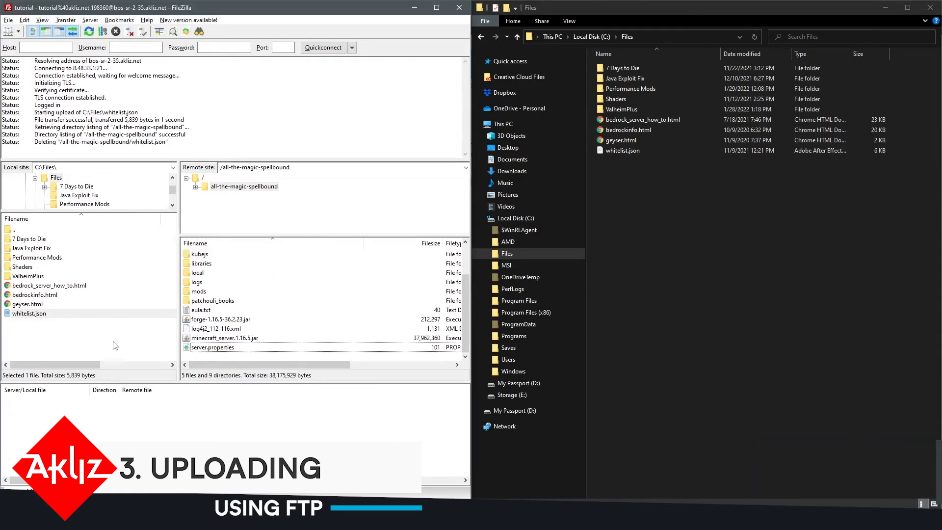
- Upload whitelist.json to the remote all-the-magic-spellbound folder from the local file list and from the Files folder in File Explorer
{"action": "left_click_drag", "start_coordinate": [31, 314], "coordinate": [219, 353]}
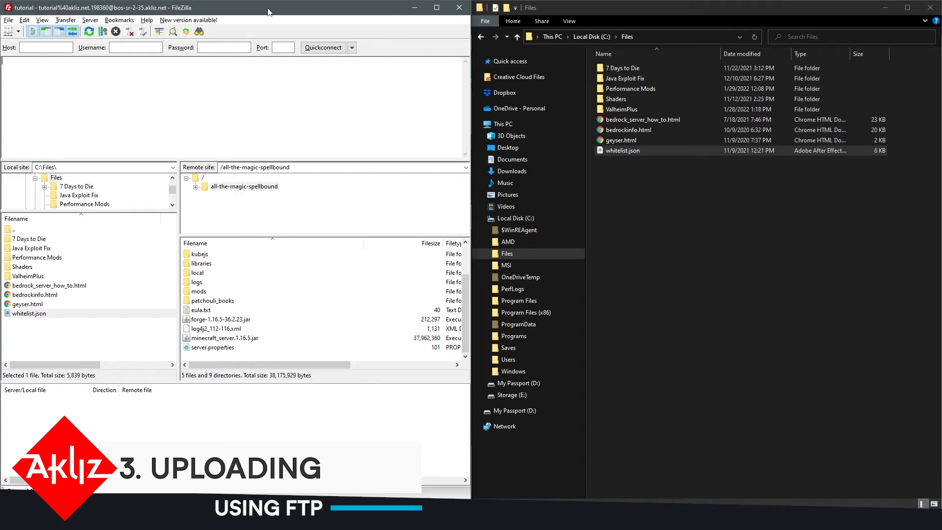
{"action": "left_click", "coordinate": [620, 7]}
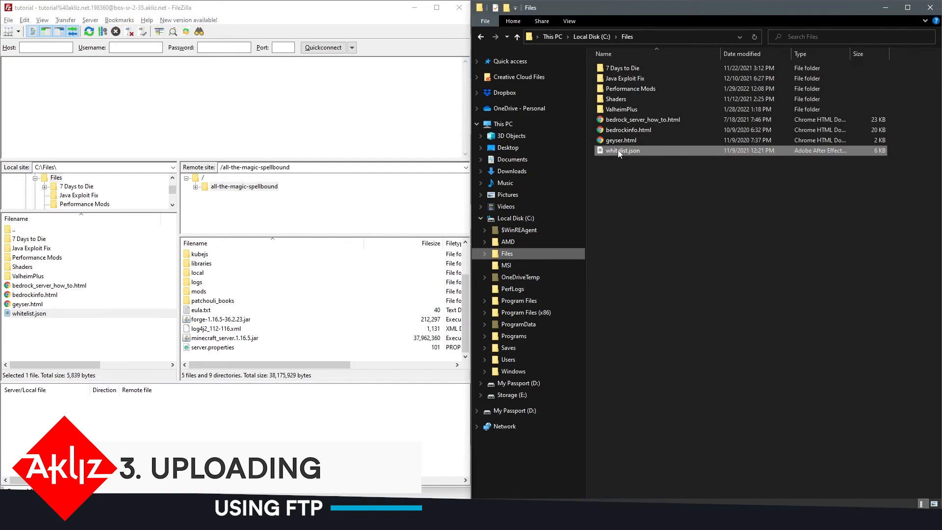
{"action": "left_click_drag", "start_coordinate": [619, 153], "coordinate": [256, 352]}
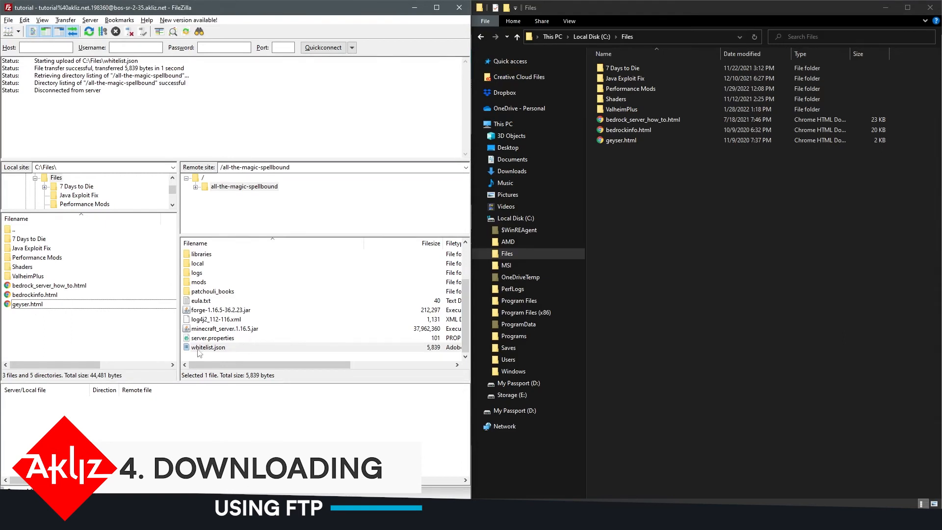
- Download whitelist.json from the all-the-magic-spellbound folder into C:\Files, and delete the downloaded copy
{"action": "left_click_drag", "start_coordinate": [209, 347], "coordinate": [40, 324]}
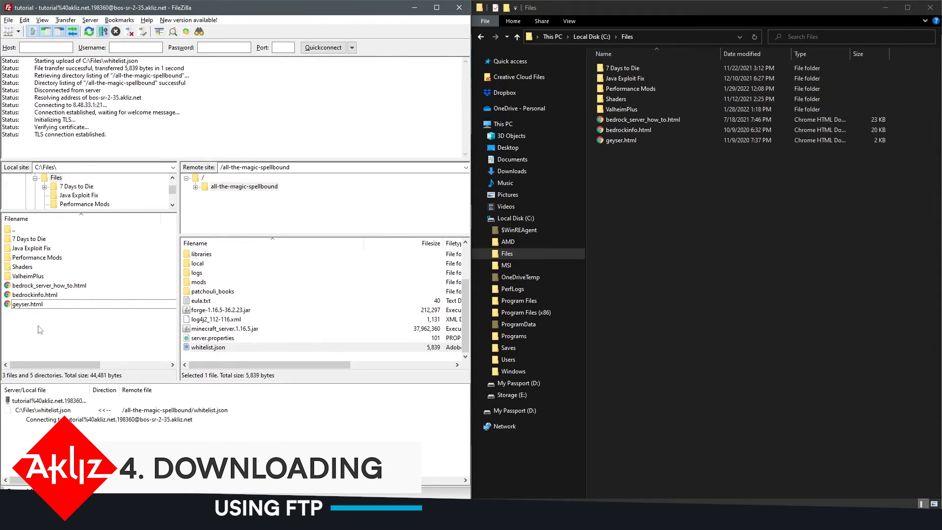
{"action": "left_click", "coordinate": [37, 314]}
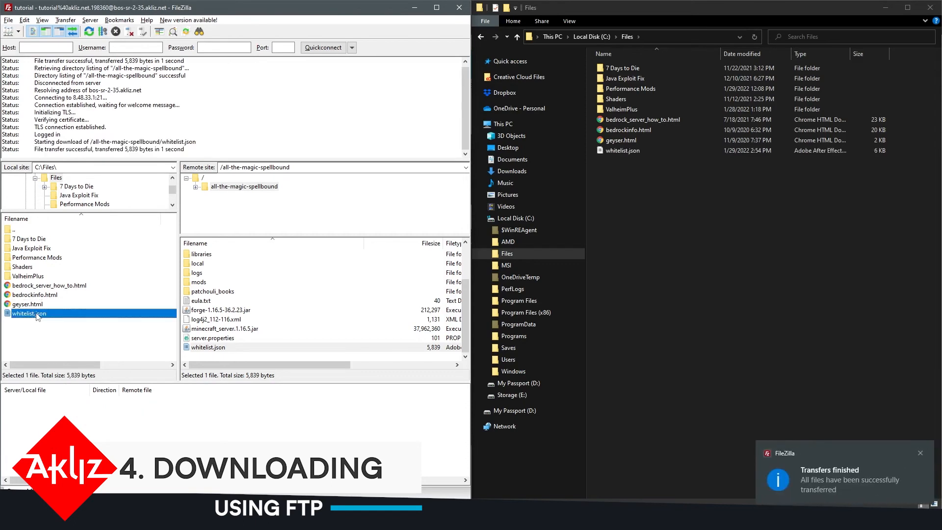
{"action": "key", "text": "Delete"}
{"action": "left_click", "coordinate": [505, 300]}
- Download the remote whitelist.json to C:\Files once more, and move the local file to the Recycle Bin
{"action": "left_click", "coordinate": [218, 348]}
{"action": "double_click", "coordinate": [217, 349]}
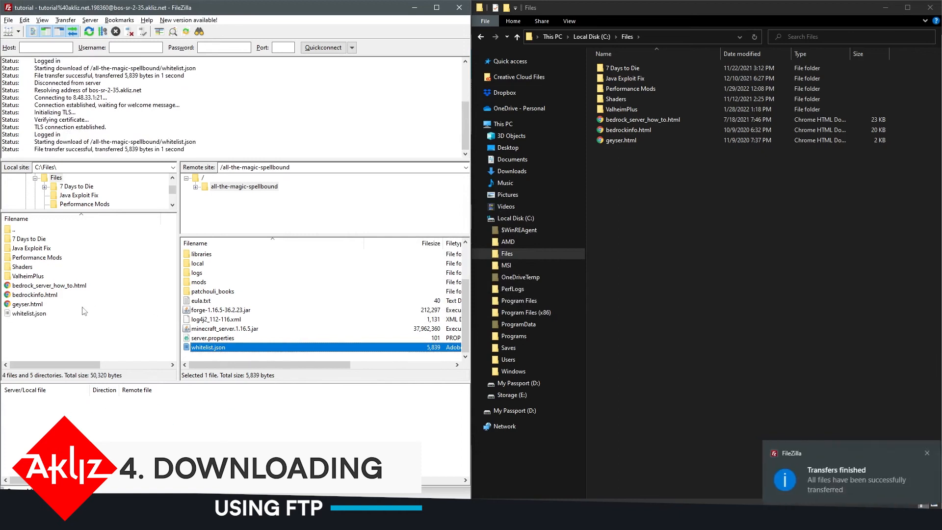
{"action": "left_click", "coordinate": [35, 317]}
{"action": "key", "text": "Delete"}
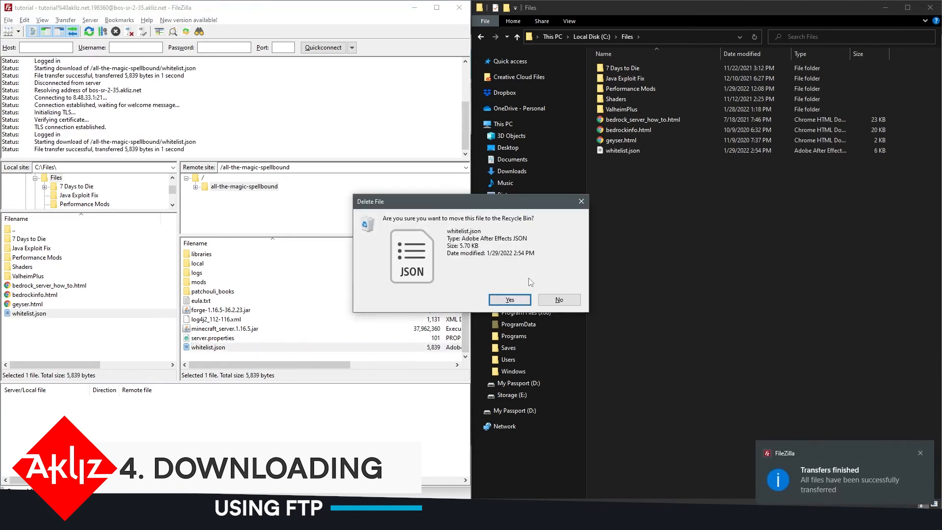
{"action": "left_click", "coordinate": [505, 300]}
- Download whitelist.json from the server directly into the Files folder shown in File Explorer
{"action": "left_click_drag", "start_coordinate": [202, 349], "coordinate": [628, 241]}
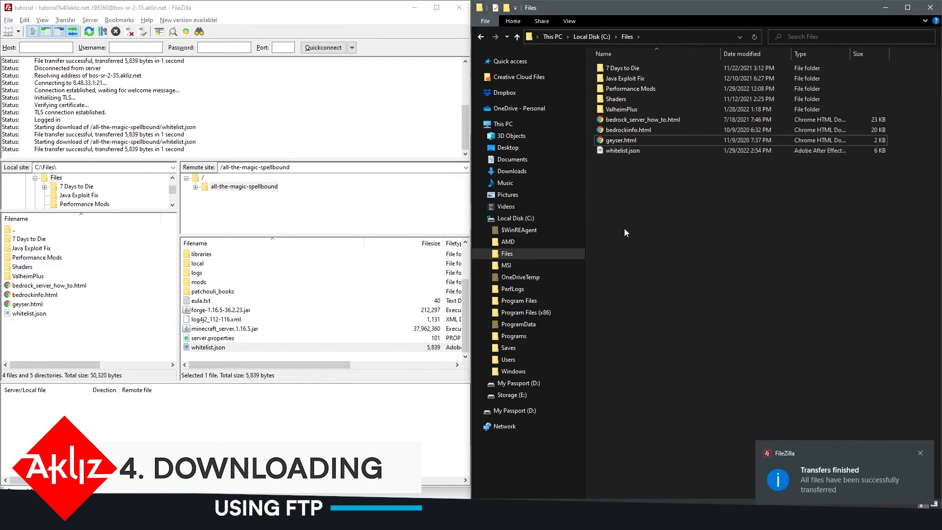
{"action": "left_click", "coordinate": [337, 16]}
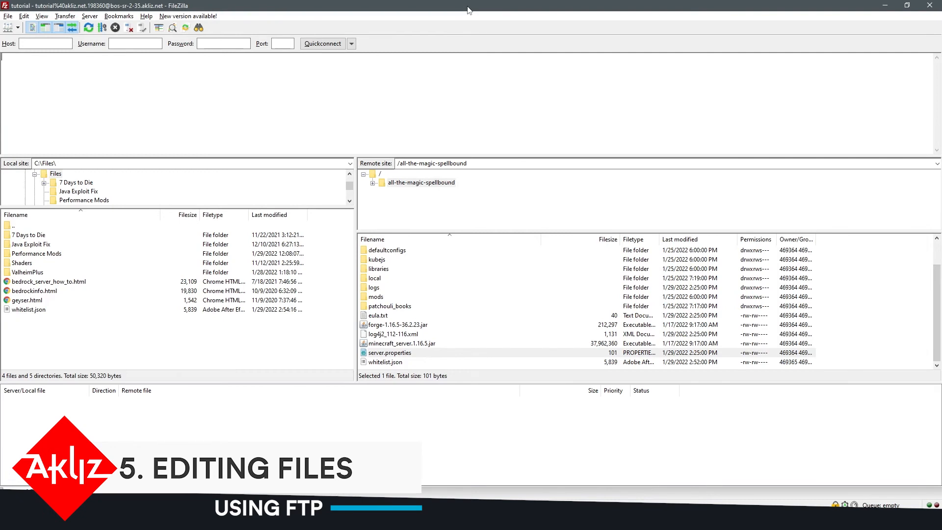
- Configure file editing to use the system's default editor for text files, after trying the custom editor option, and accept the settings
{"action": "left_click", "coordinate": [383, 356]}
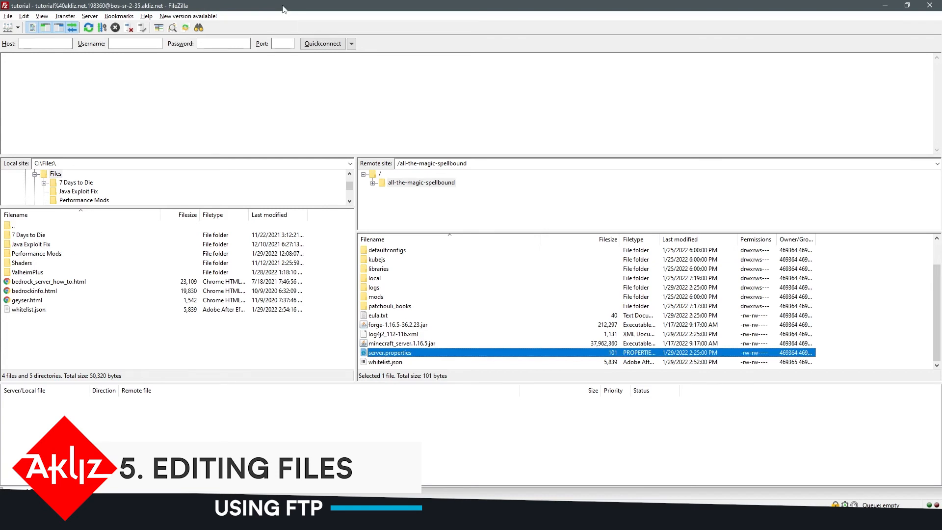
{"action": "left_click", "coordinate": [24, 18]}
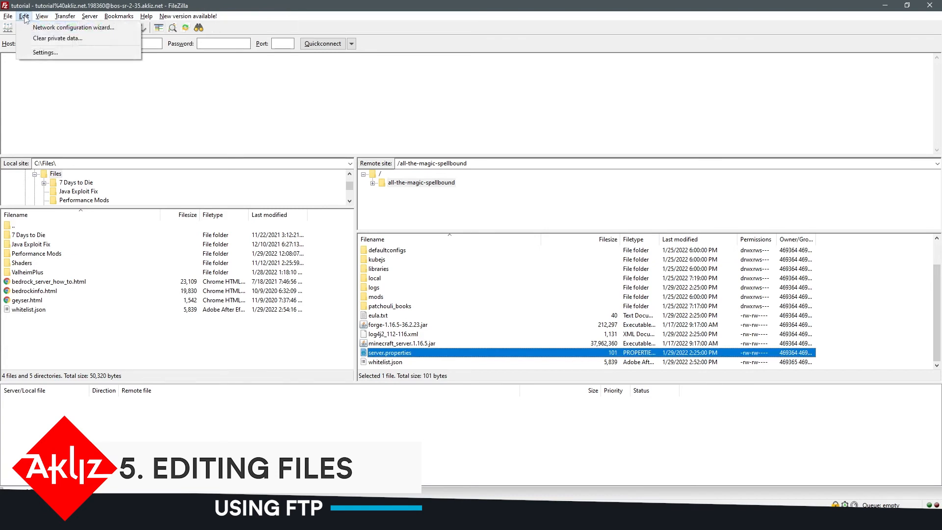
{"action": "left_click", "coordinate": [43, 52]}
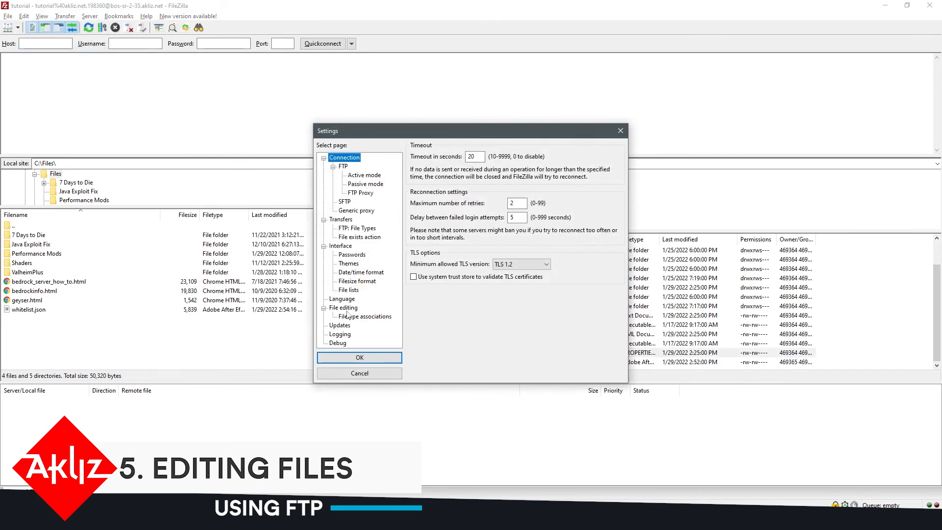
{"action": "left_click", "coordinate": [342, 308]}
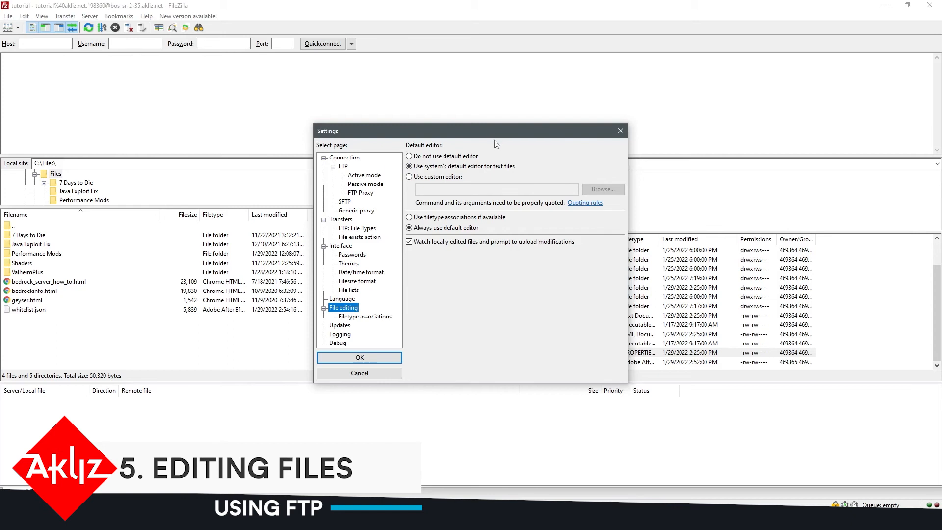
{"action": "left_click", "coordinate": [409, 177]}
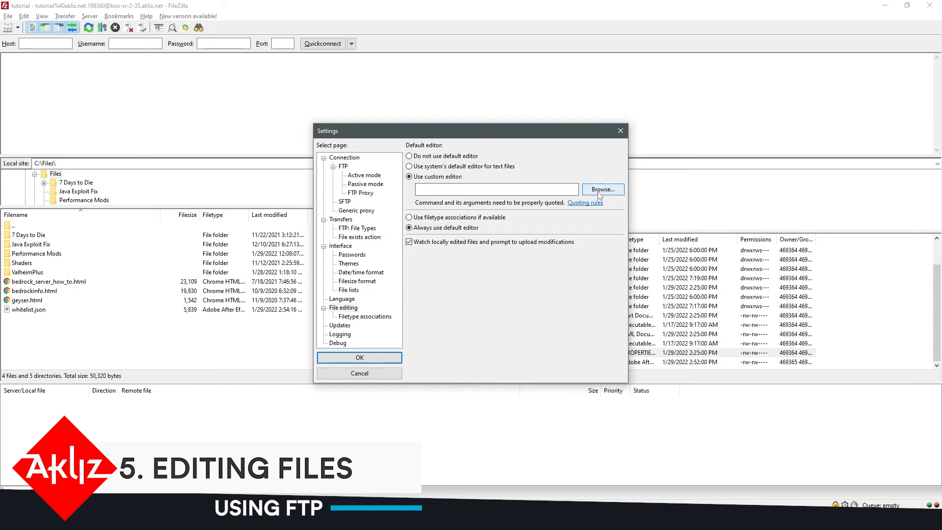
{"action": "left_click", "coordinate": [409, 167]}
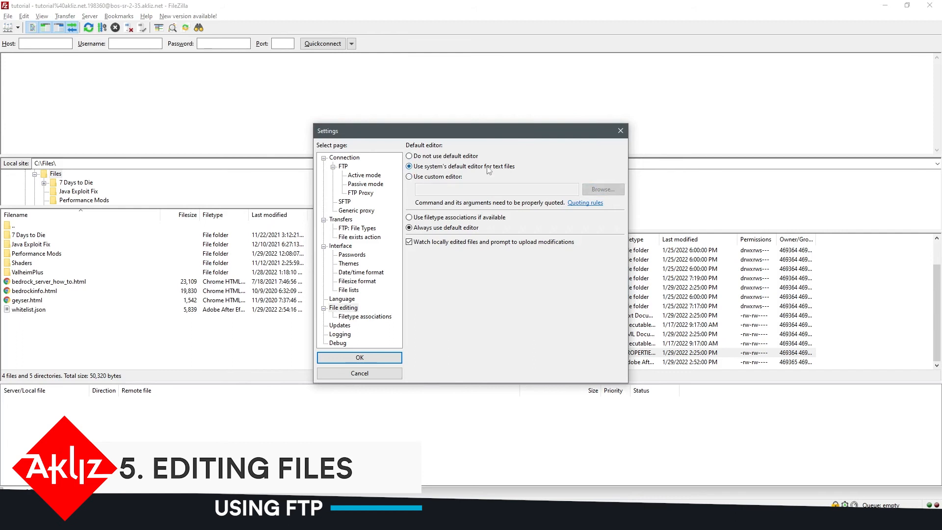
{"action": "left_click", "coordinate": [359, 358]}
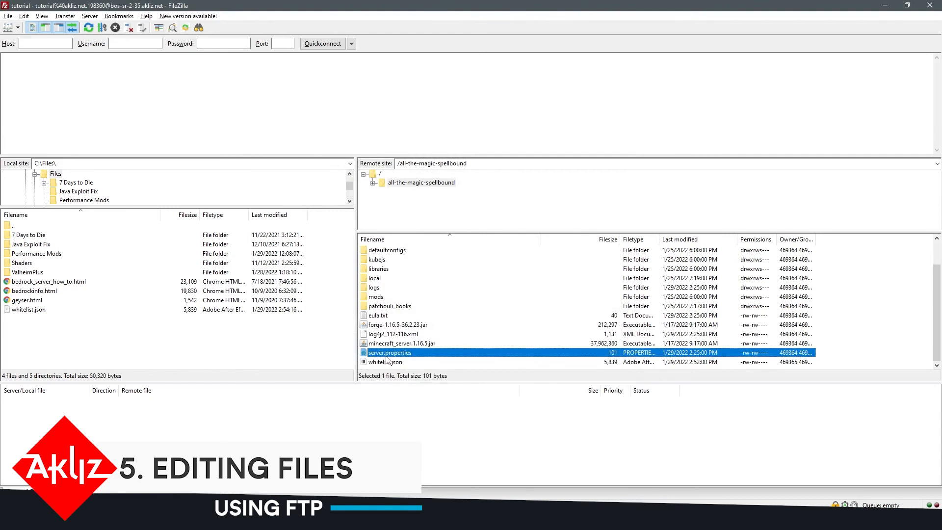
- Open the remote server.properties file from the all-the-magic-spellbound folder for viewing and editing
{"action": "right_click", "coordinate": [388, 353]}
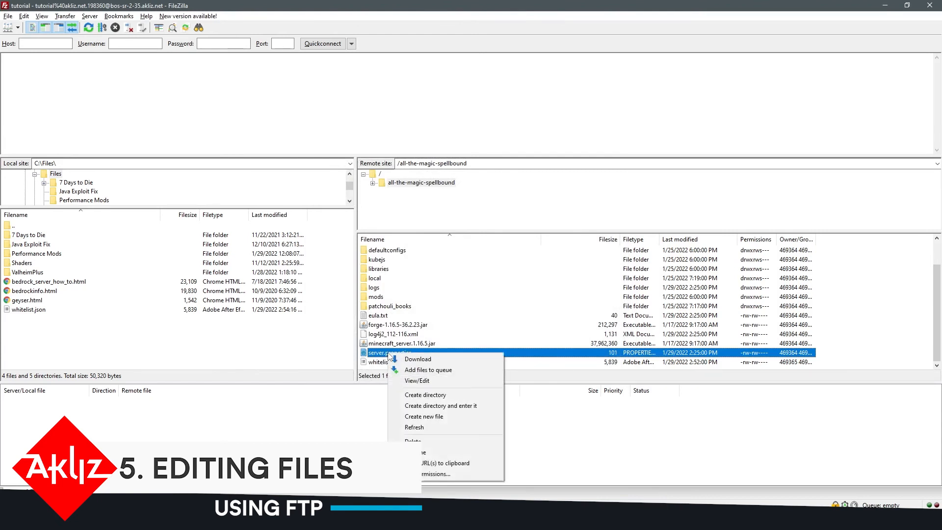
{"action": "left_click", "coordinate": [425, 381]}
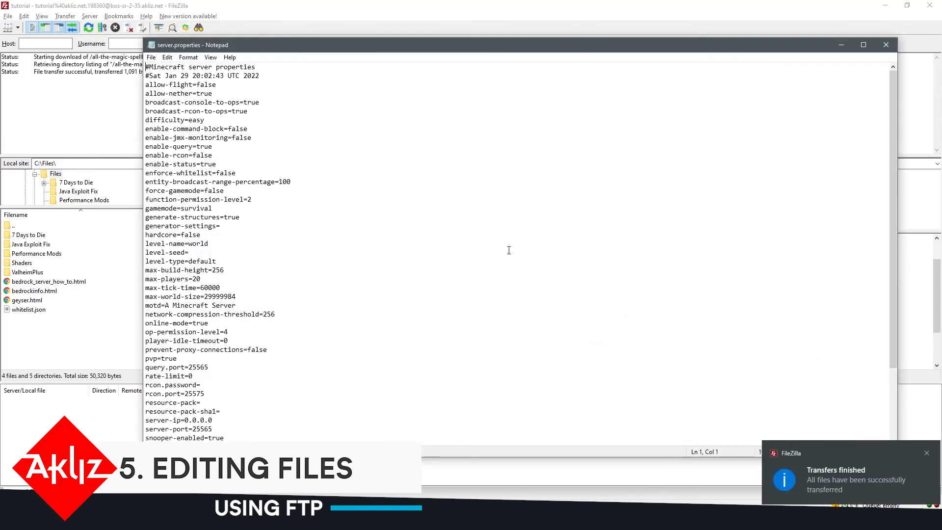
{"action": "left_click_drag", "start_coordinate": [535, 49], "coordinate": [498, 36]}
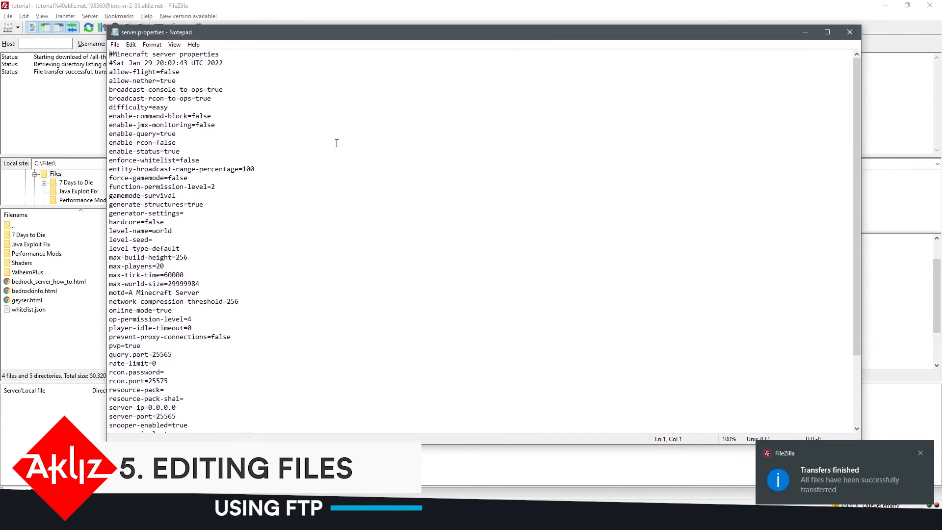
- Set allow-flight to true in server.properties
{"action": "left_click", "coordinate": [179, 72]}
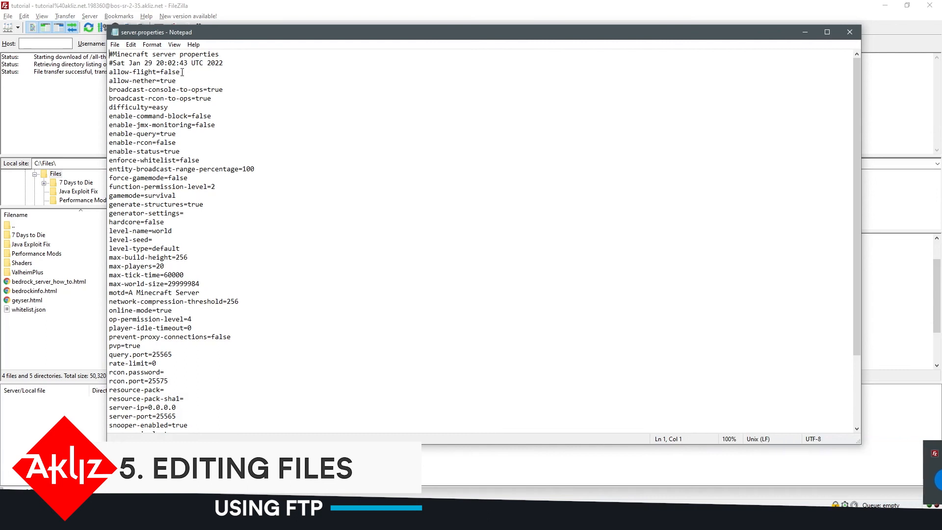
{"action": "key", "text": "BackSpace"}
{"action": "key", "text": "BackSpace"}
{"action": "key", "text": "BackSpace"}
{"action": "type", "text": "true"}
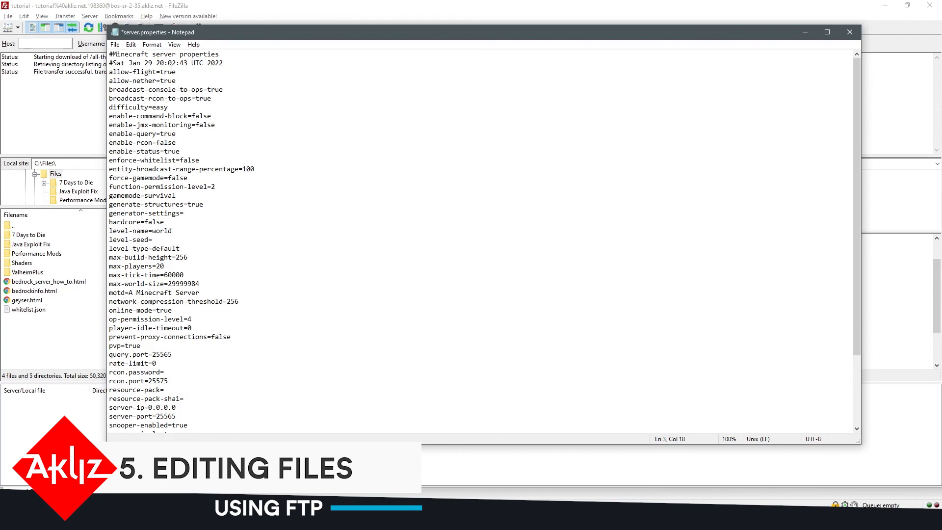
- Save and close server.properties, and upload the changed file back to the server
{"action": "left_click", "coordinate": [115, 44]}
{"action": "left_click", "coordinate": [136, 88]}
{"action": "left_click", "coordinate": [854, 35]}
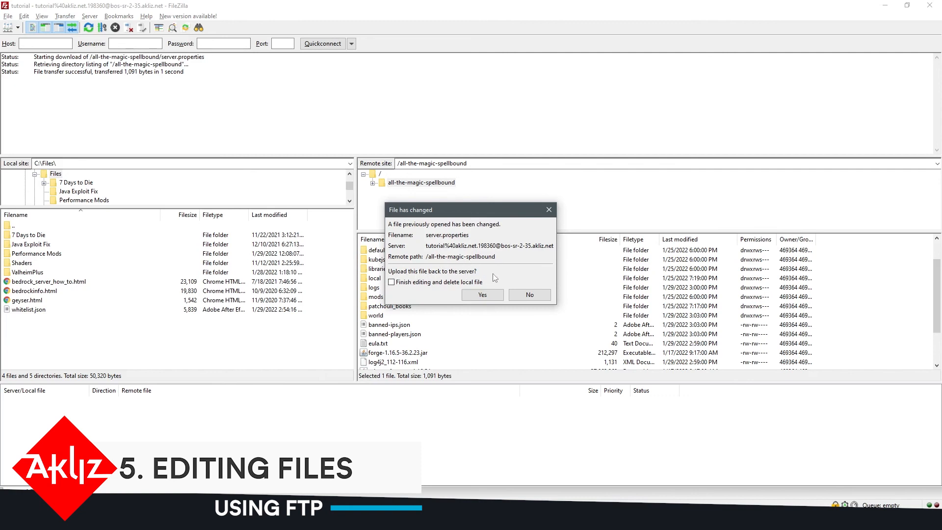
{"action": "left_click", "coordinate": [487, 296]}
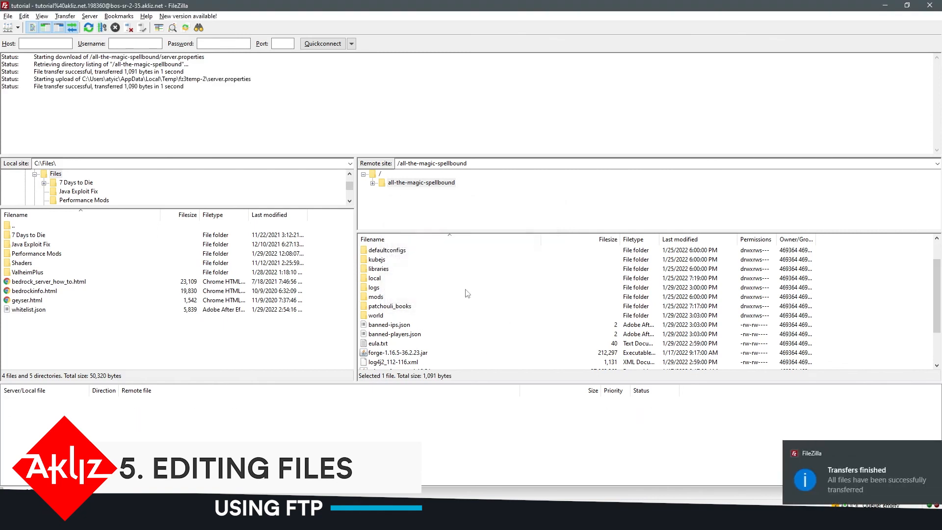
- Reopen the remote server.properties, discarding the local file and downloading it anew, check the allow-flight setting, and close the file
{"action": "scroll", "coordinate": [459, 317], "scroll_direction": "down", "scroll_amount": 2}
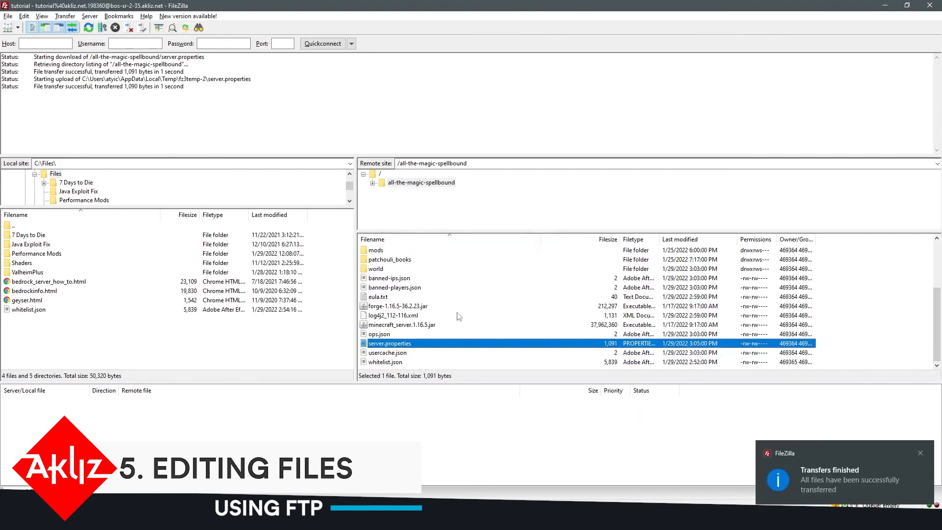
{"action": "right_click", "coordinate": [410, 347]}
{"action": "left_click", "coordinate": [419, 367]}
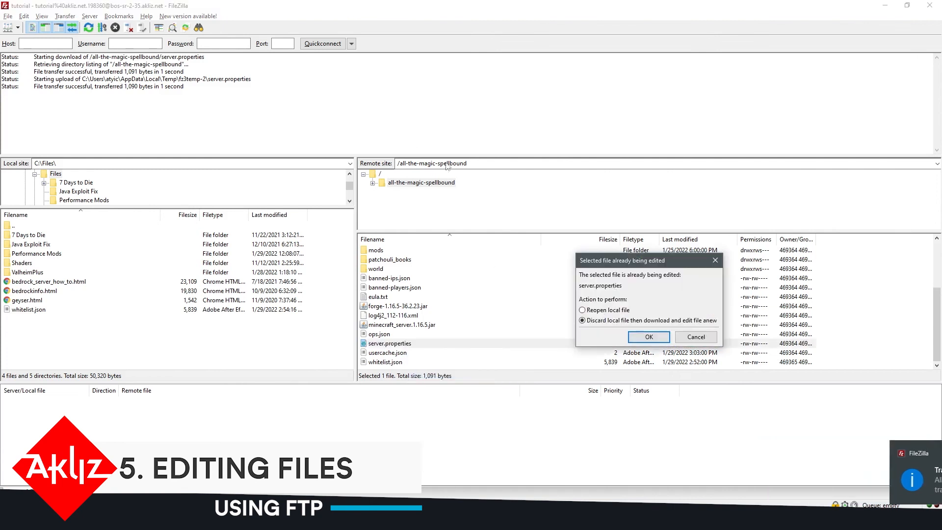
{"action": "left_click", "coordinate": [659, 339]}
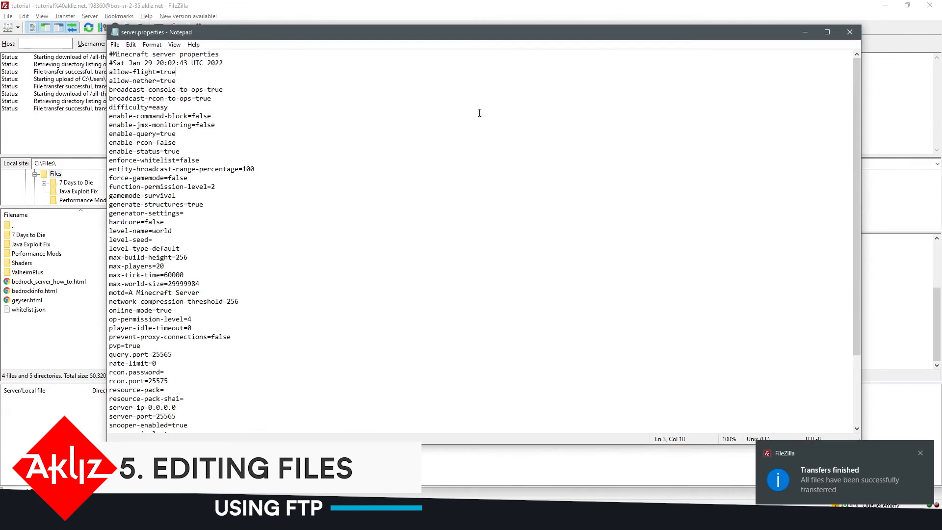
{"action": "left_click", "coordinate": [849, 31]}
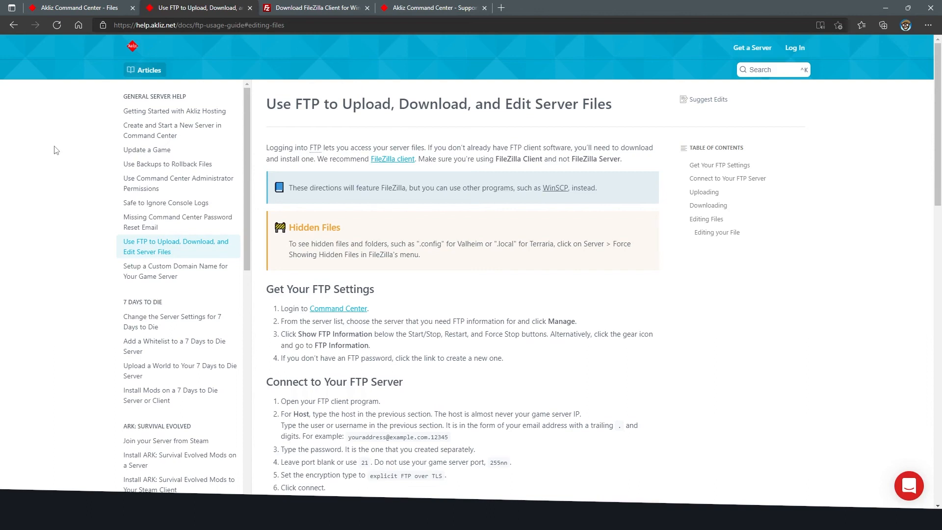
- Show the Akliz Command Center Support page in the browser
{"action": "left_click", "coordinate": [433, 11]}
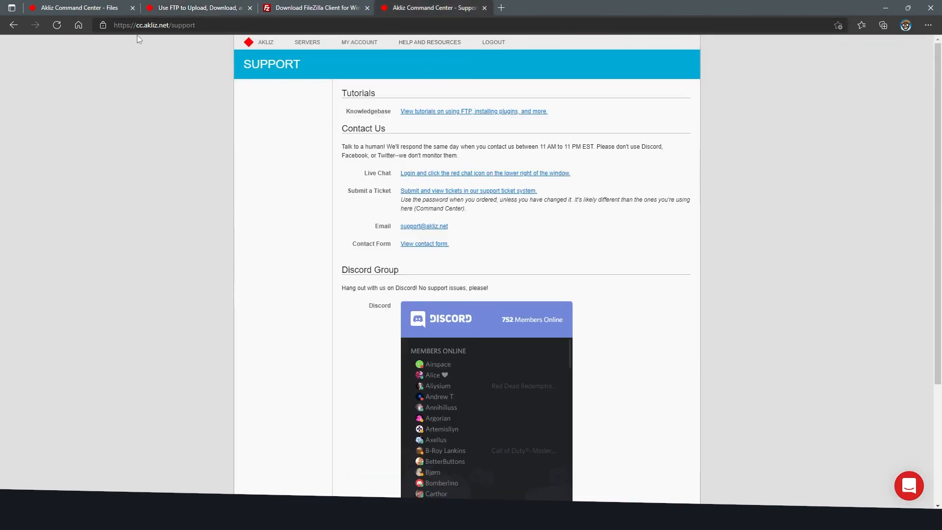